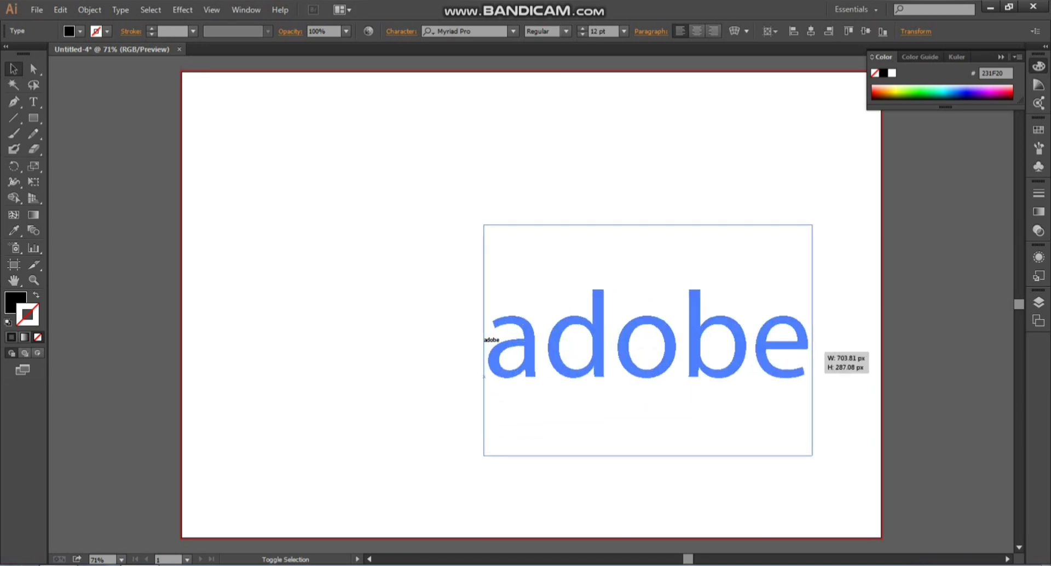
Step: Set the word's font to Libel Suit and move the text toward the artboard's centre
left_click(466, 31)
type("s")
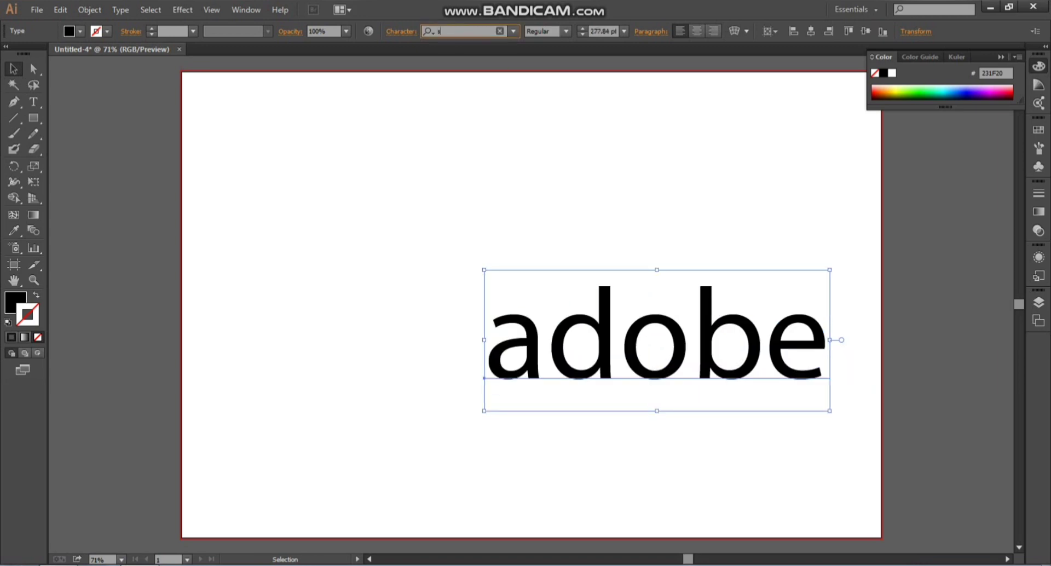
type("ui")
left_click(455, 73)
left_click_drag(559, 341, 482, 296)
Step: Change the word to UPPERCASE and enlarge it proportionally to about 428 pt
left_click(120, 9)
mouse_move(181, 185)
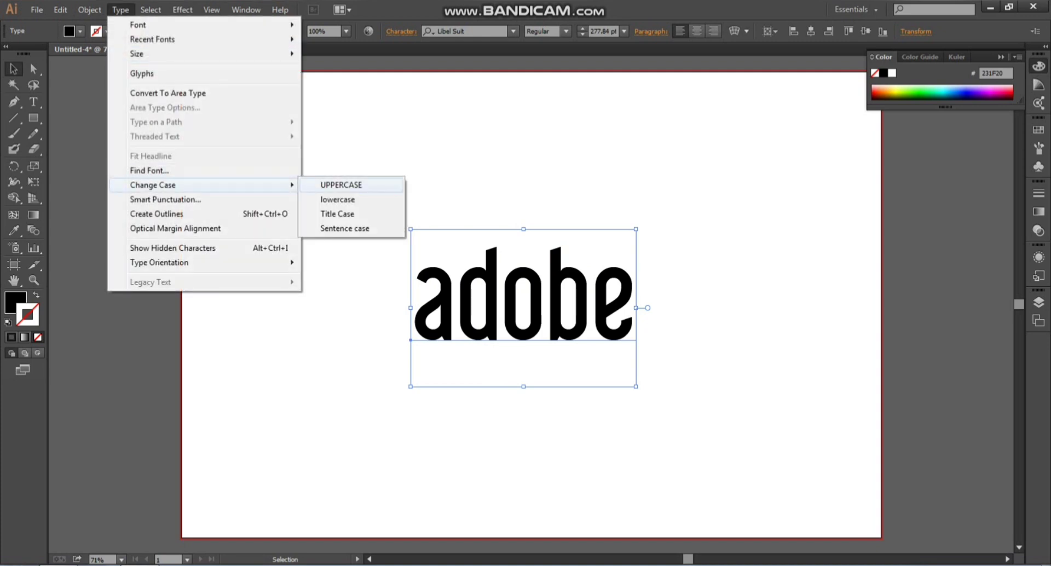
left_click(341, 185)
left_click_drag(633, 308, 793, 308)
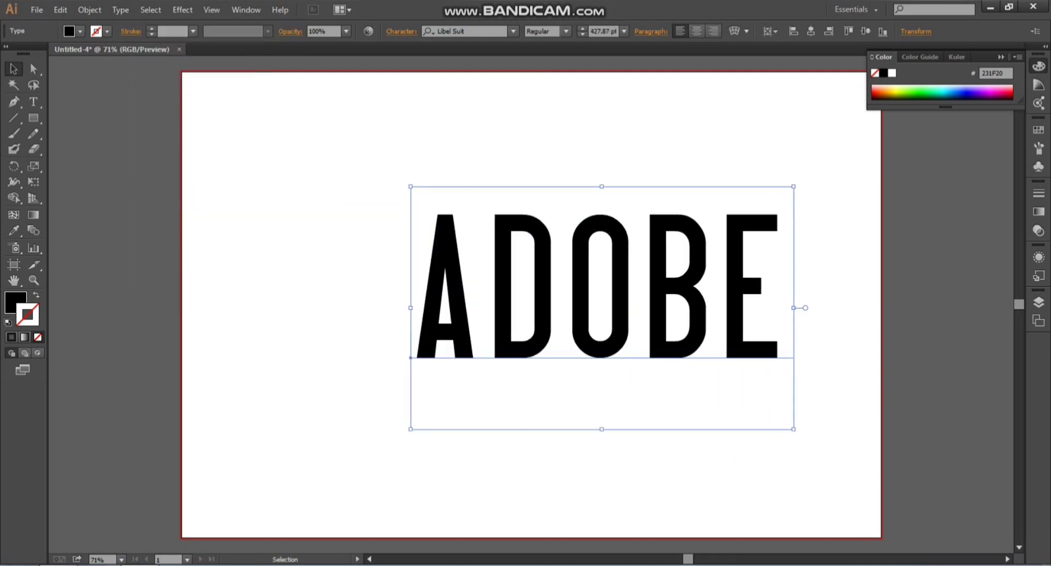
Step: Convert the ADOBE text to outlines and ungroup it into separate letters
right_click(628, 316)
left_click(677, 407)
left_click(677, 407)
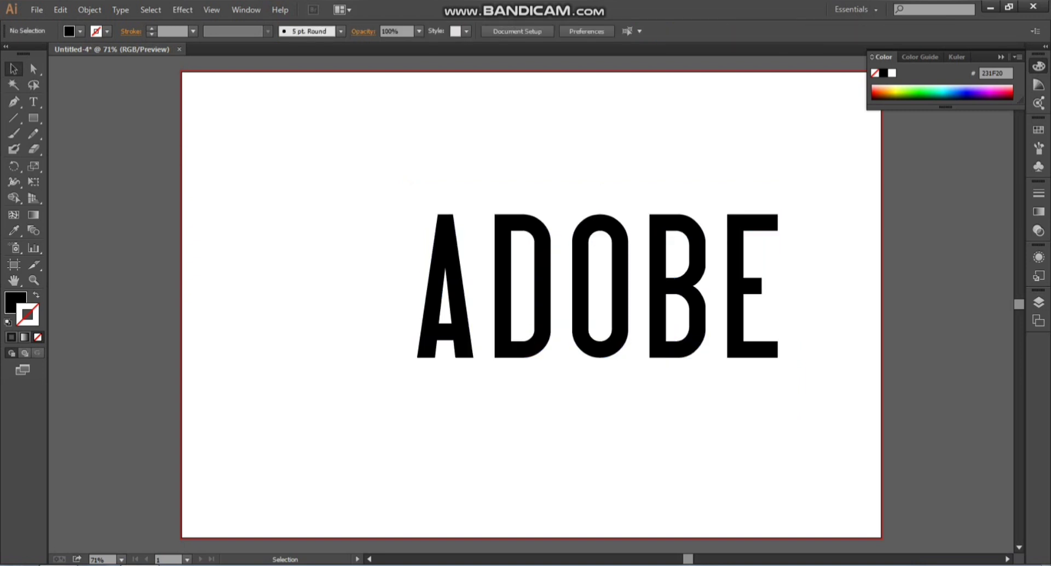
left_click(435, 335)
right_click(434, 335)
left_click(472, 412)
Step: Delete the letter A and place a duplicate of the D in its position
left_click(441, 336)
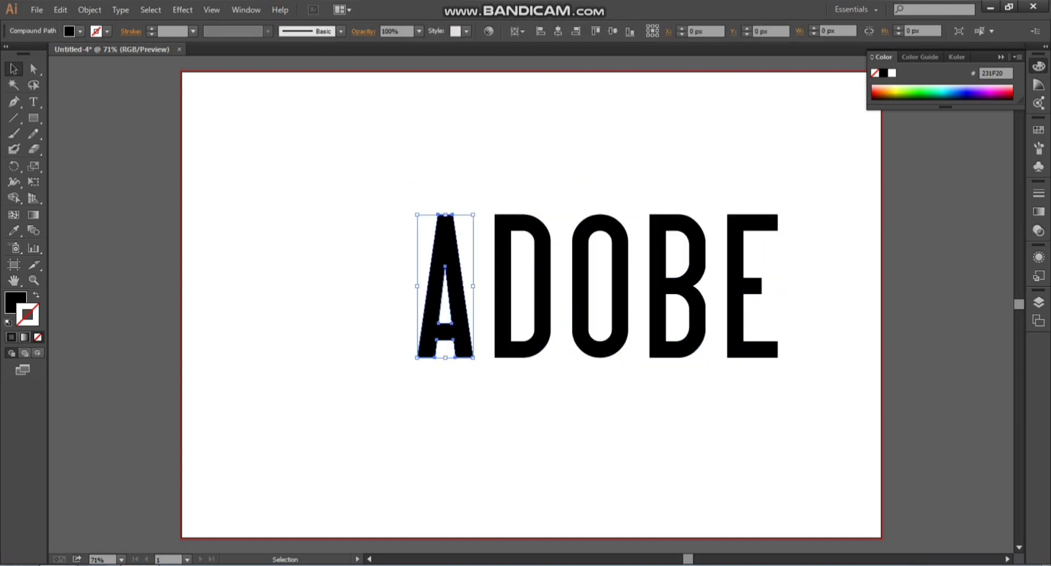
key("Delete")
left_click_drag(511, 341, 442, 345)
left_click_drag(350, 298, 759, 378)
left_click(291, 199)
Step: Unite the horizontal crossbar with the first D-shaped letter into a single shape using Pathfinder
key("ctrl+space")
left_click_drag(291, 198, 632, 333)
key("v")
left_click(384, 204)
scroll(385, 204, "down", 1)
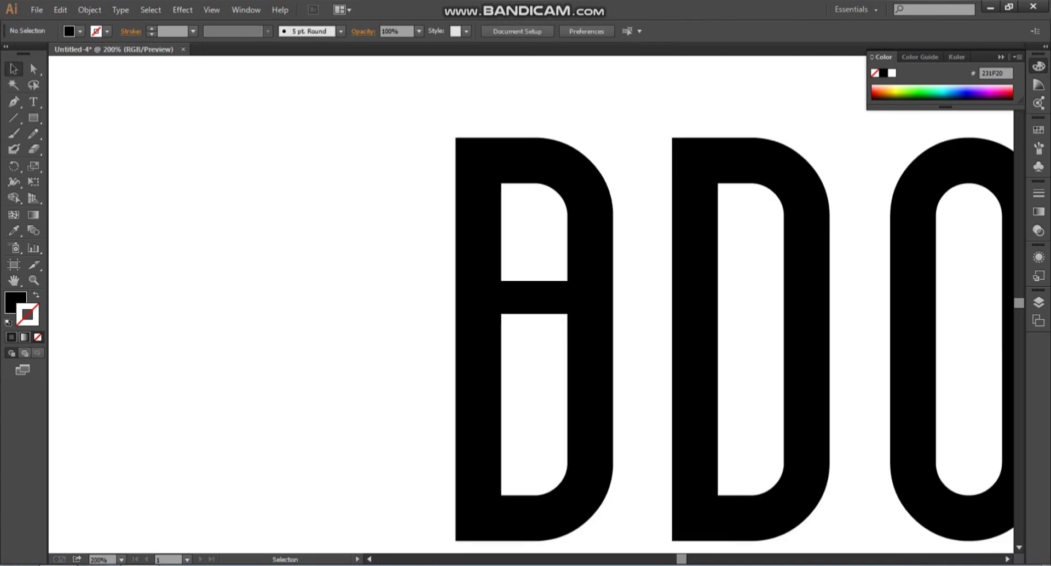
left_click_drag(378, 278, 524, 347)
left_click(245, 9)
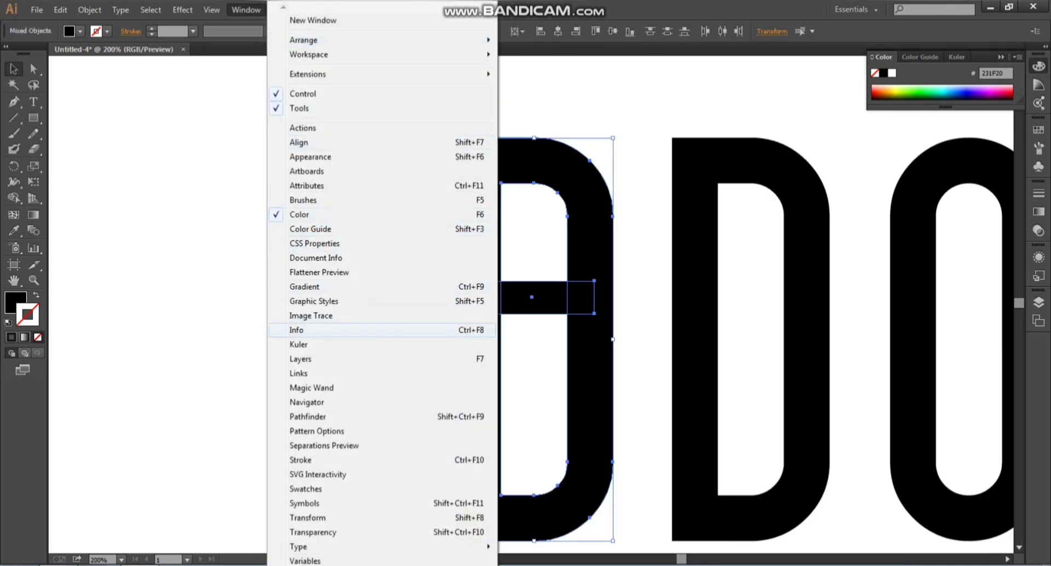
left_click(308, 417)
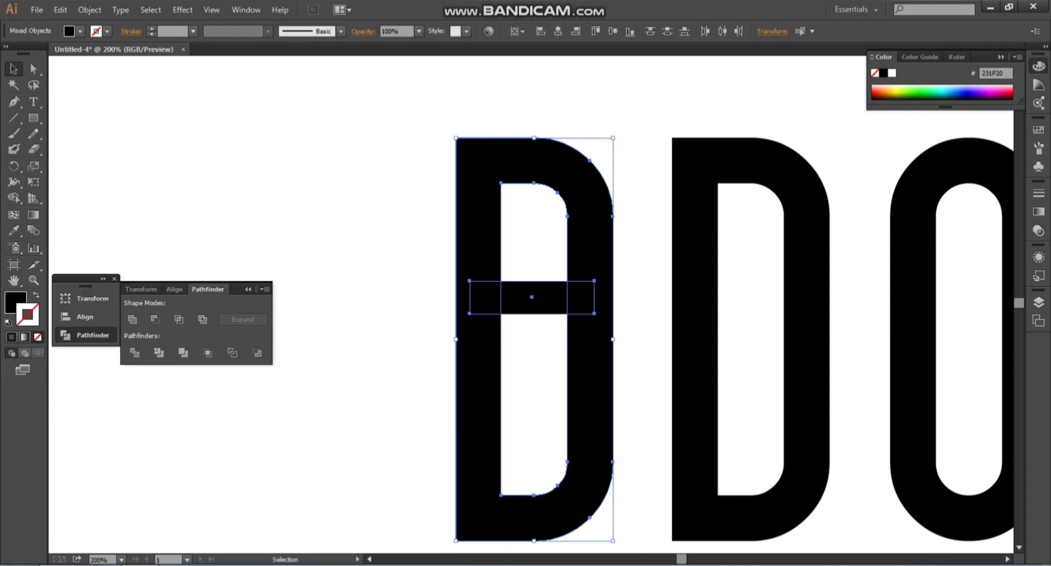
left_click(132, 319)
left_click(248, 289)
left_click(266, 255)
scroll(265, 254, "down", 3)
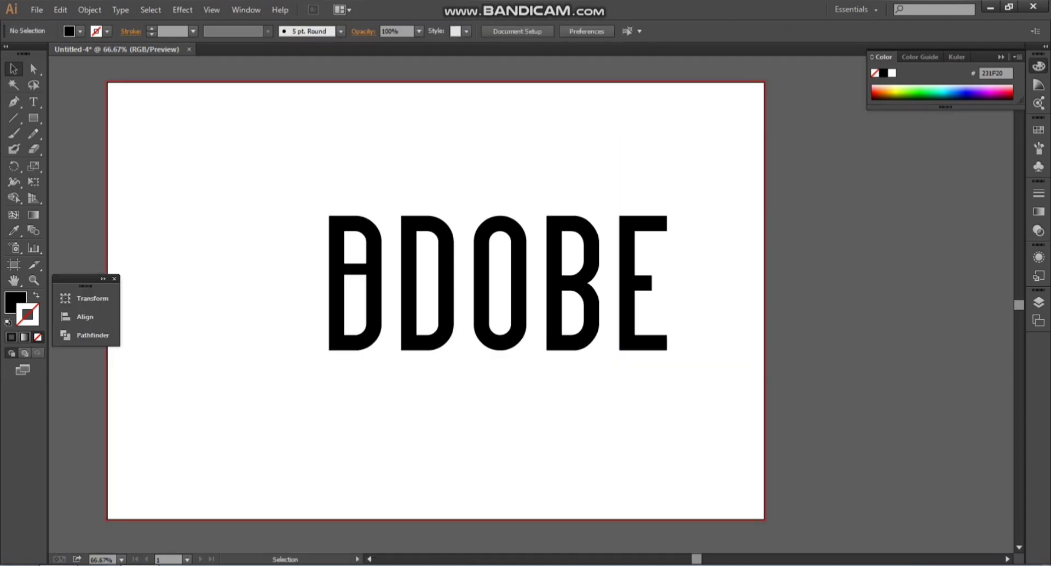
Step: Lengthen all five letters by moving their lower anchor points about 70 px down
key("a")
left_click_drag(314, 307, 731, 397)
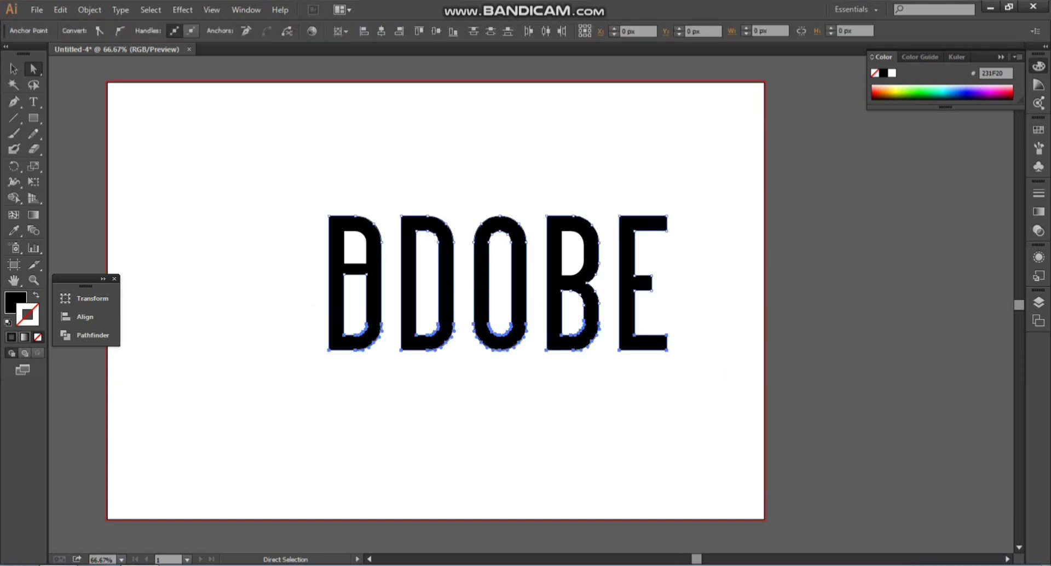
key("shift+Down")
key("shift+Down")
key("shift+Down")
key("shift+Down")
key("shift+Down")
key("shift+Down")
key("shift+Down")
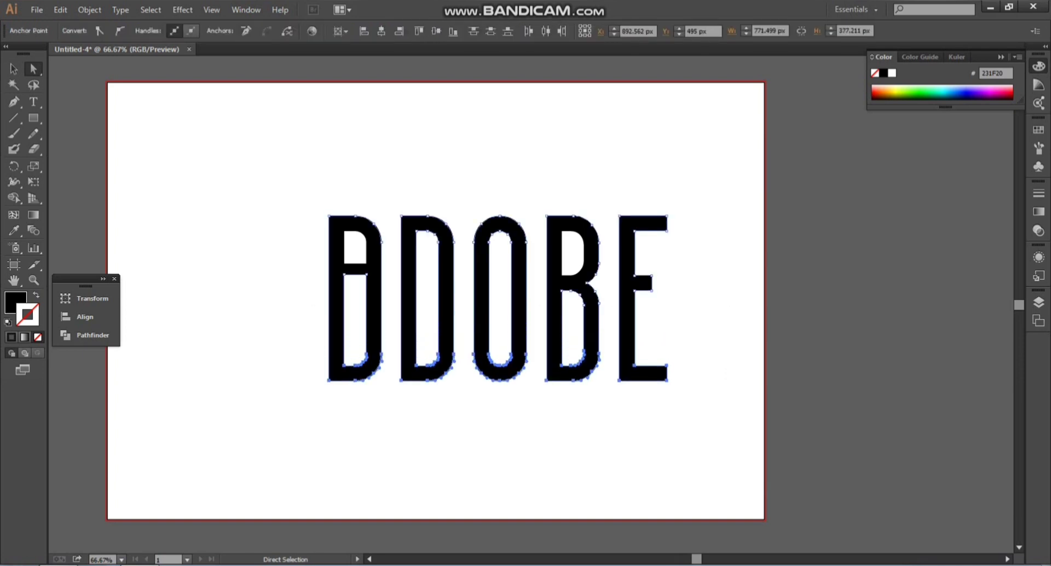
key("v")
key("ctrl+shift+a")
Step: Erase a straight rectangular strip across the lower ends of all the letters, cutting off their bases evenly
left_click(336, 298)
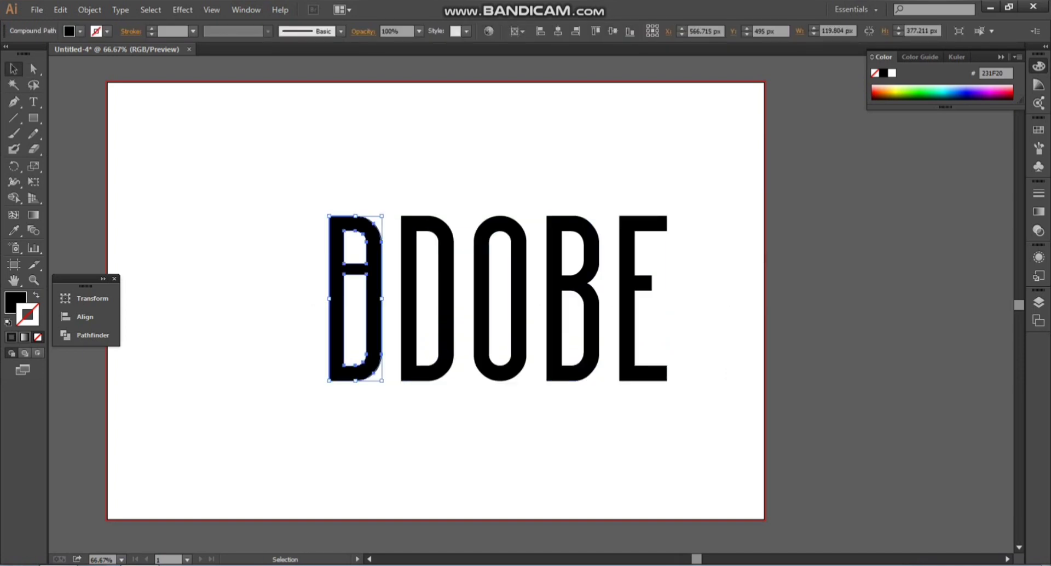
left_click_drag(276, 222, 726, 422)
key("shift+e")
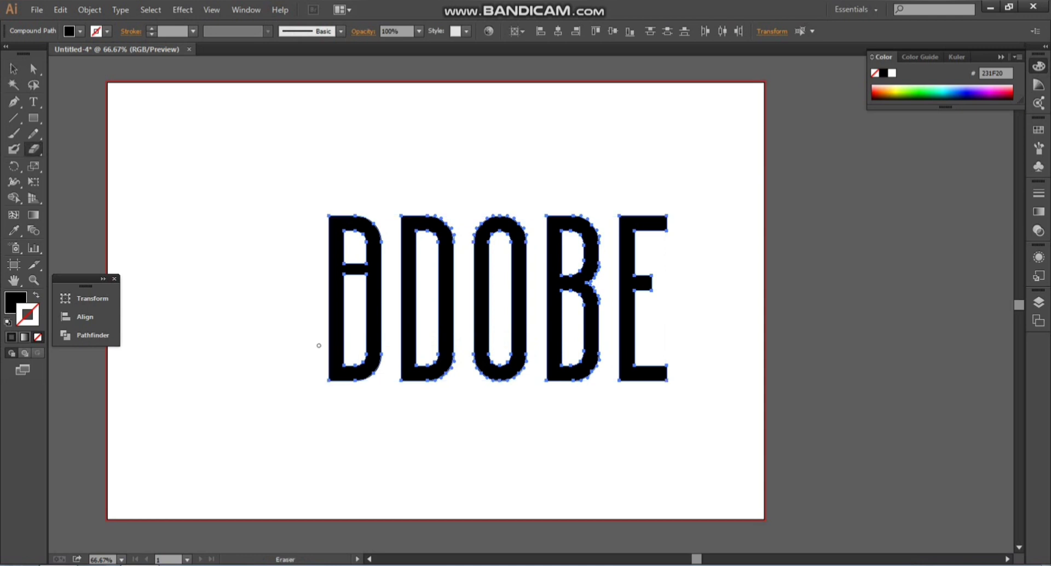
left_click_drag(316, 343, 727, 415, "alt")
key("v")
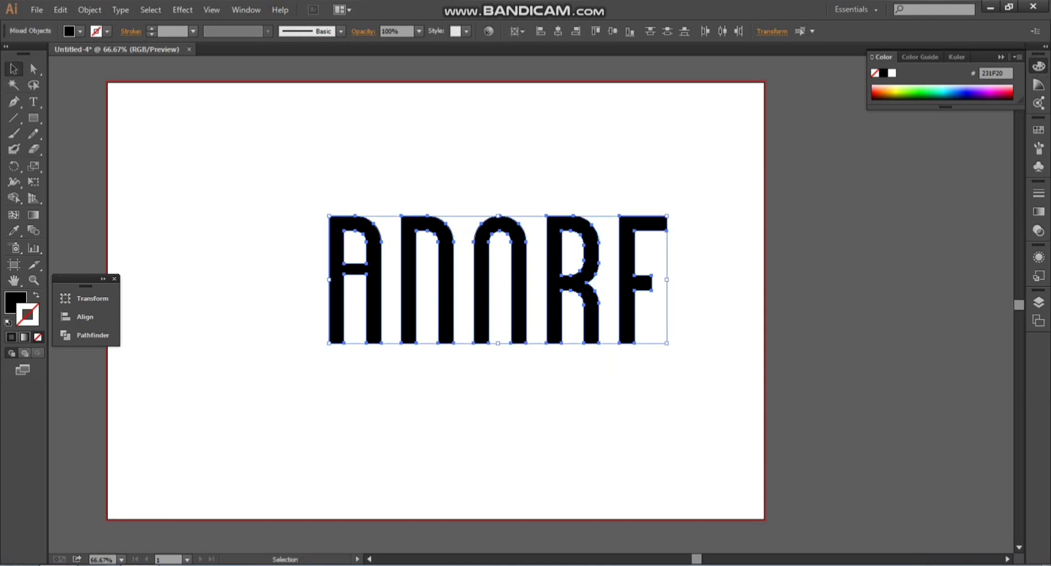
Step: Group all the cut letters and give them a 10 pt stroke
mouse_move(720, 376)
left_mouse_down()
mouse_move(605, 346)
mouse_move(348, 215)
left_mouse_up()
key("a")
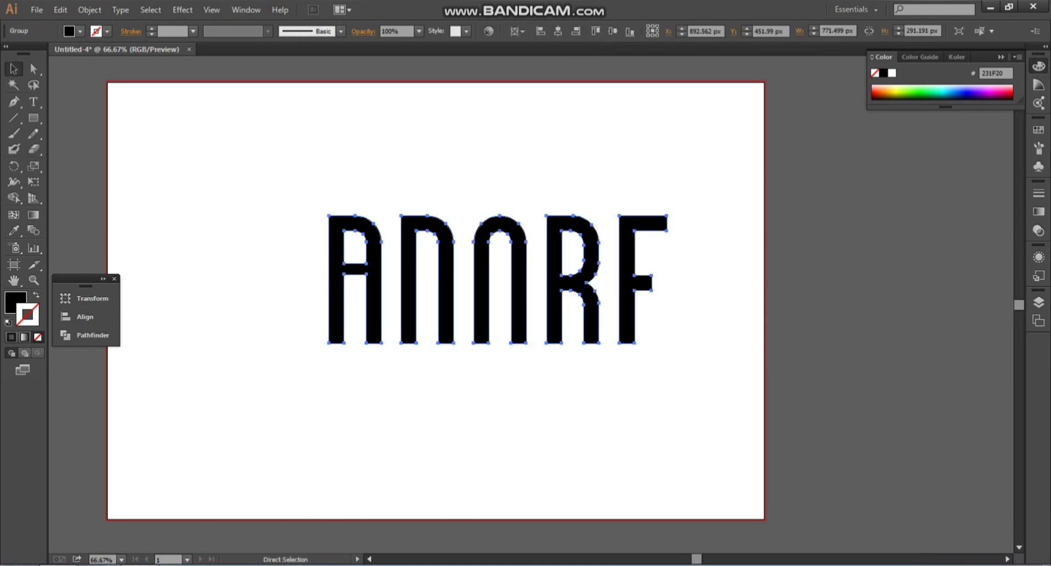
left_click(152, 28)
left_click(151, 28)
left_click(151, 28)
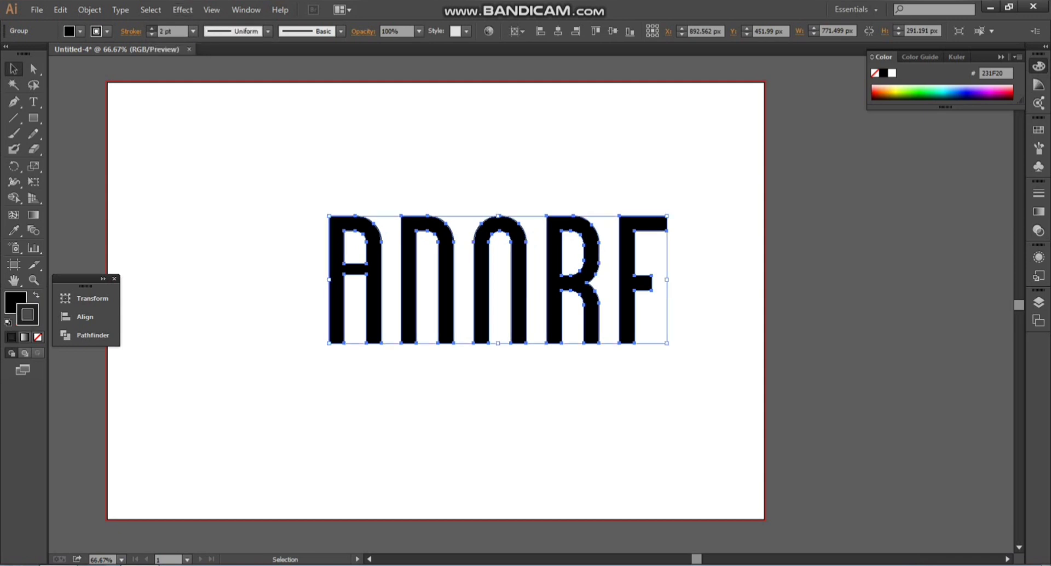
left_click(152, 28)
left_click(152, 27)
left_click(152, 28)
left_click(152, 28)
left_click(151, 28)
left_click(152, 28)
left_click(151, 27)
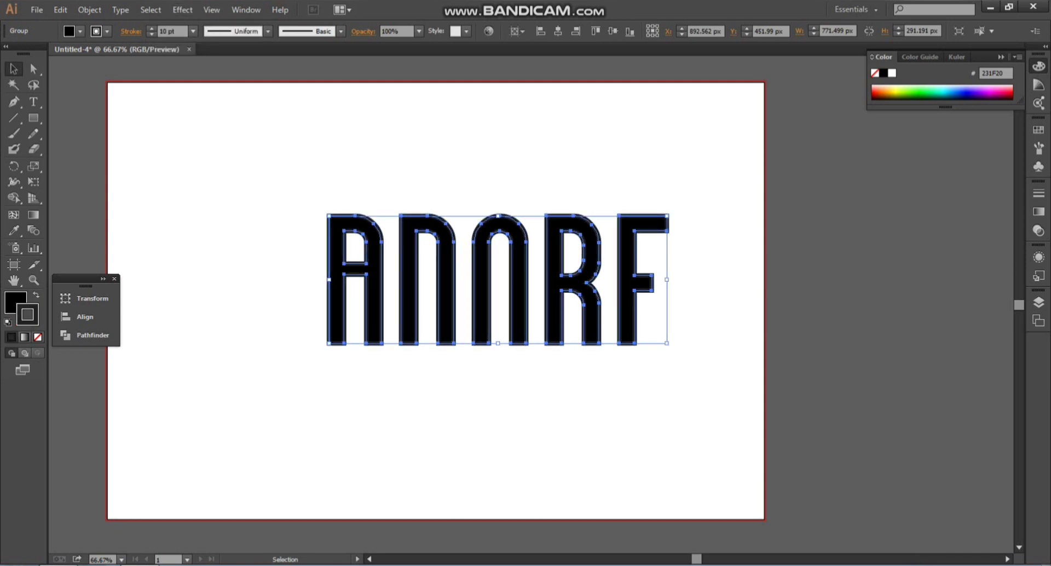
Step: Expand the lettering's fill and stroke, and unite the resulting shapes with Pathfinder
left_click(89, 9)
left_click(109, 152)
key("Return")
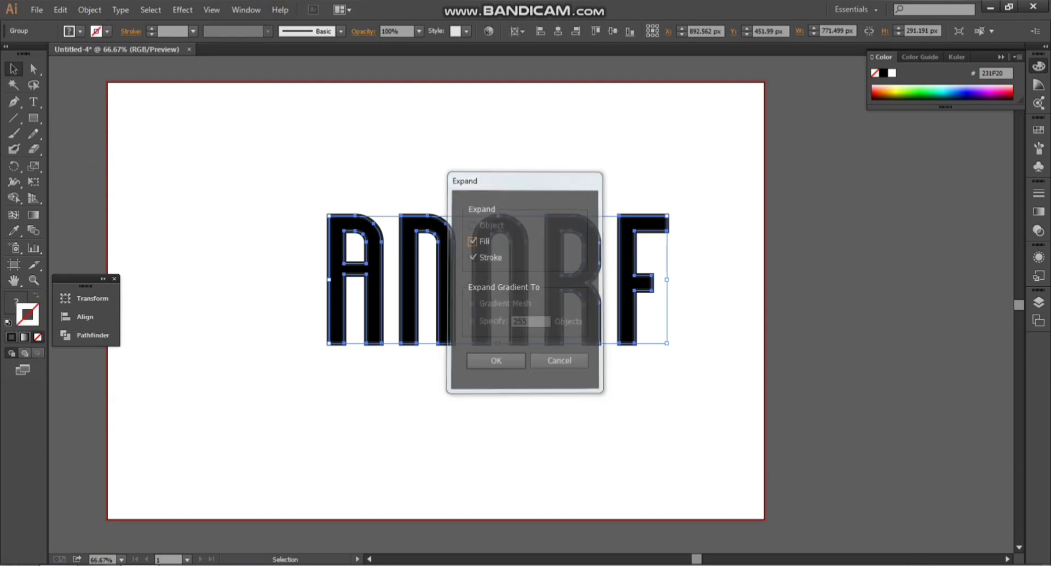
left_click(87, 335)
left_click(132, 319)
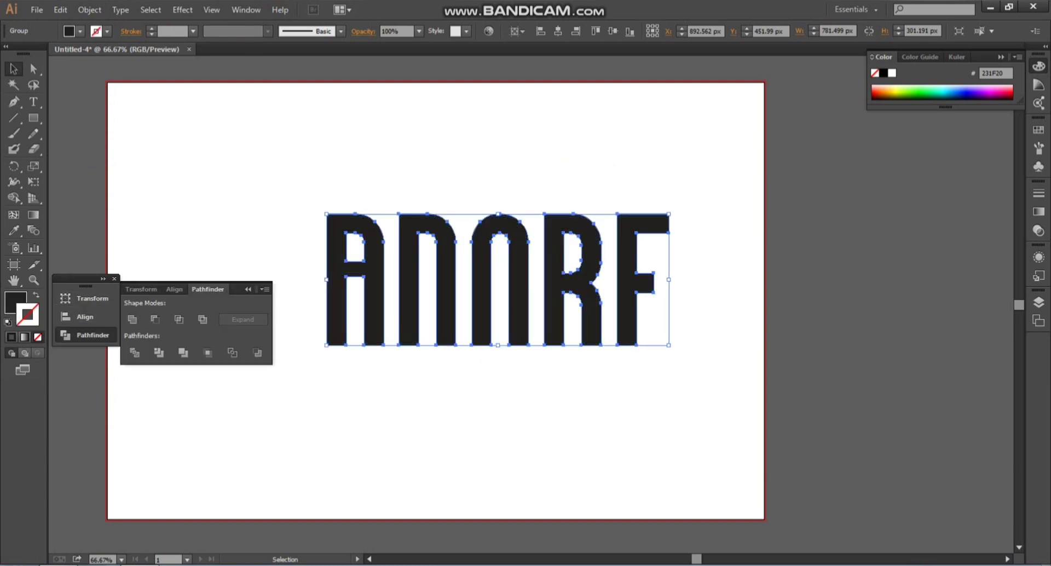
left_click(248, 289)
Step: Apply a 3D Rotate effect to the lettering using the Isometric Top position with preview enabled
left_click_drag(253, 226, 723, 374)
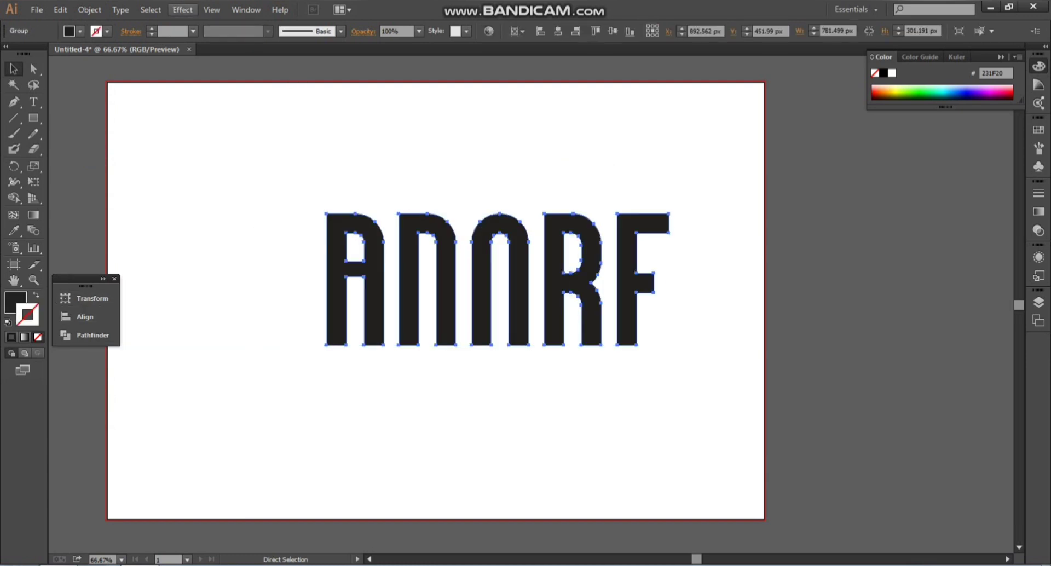
left_click(182, 9)
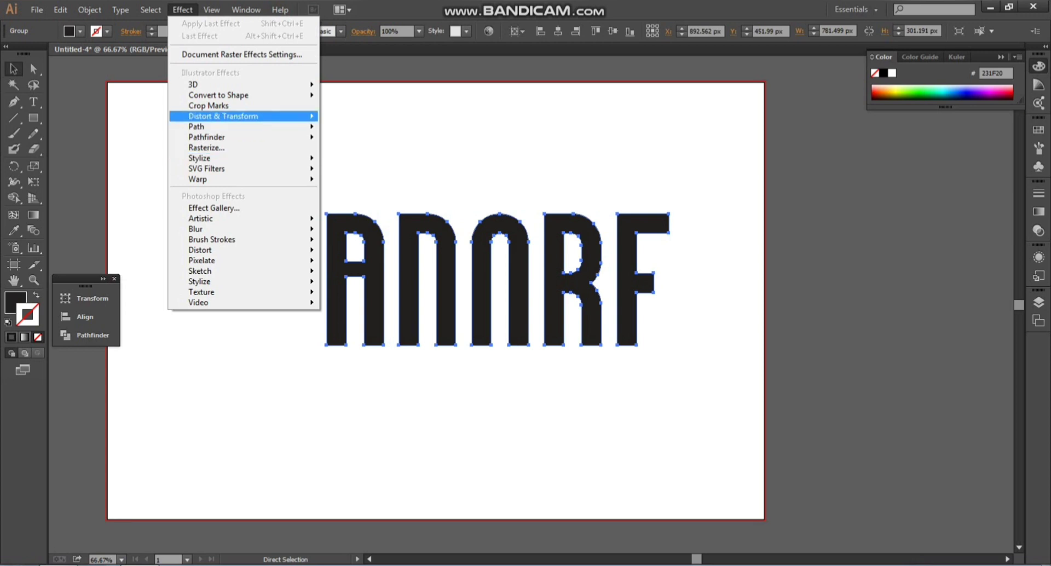
left_click(353, 115)
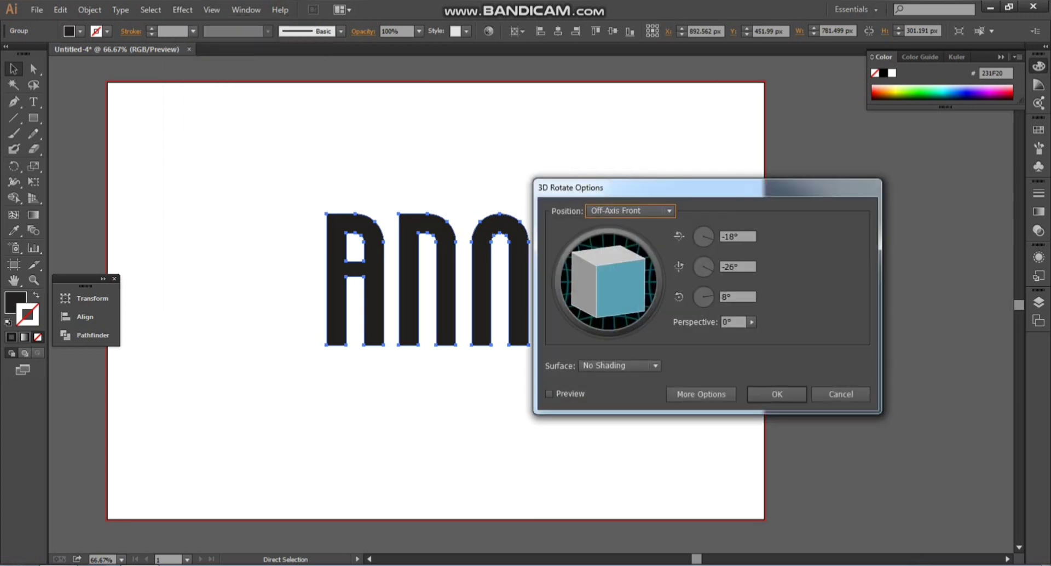
left_click(630, 211)
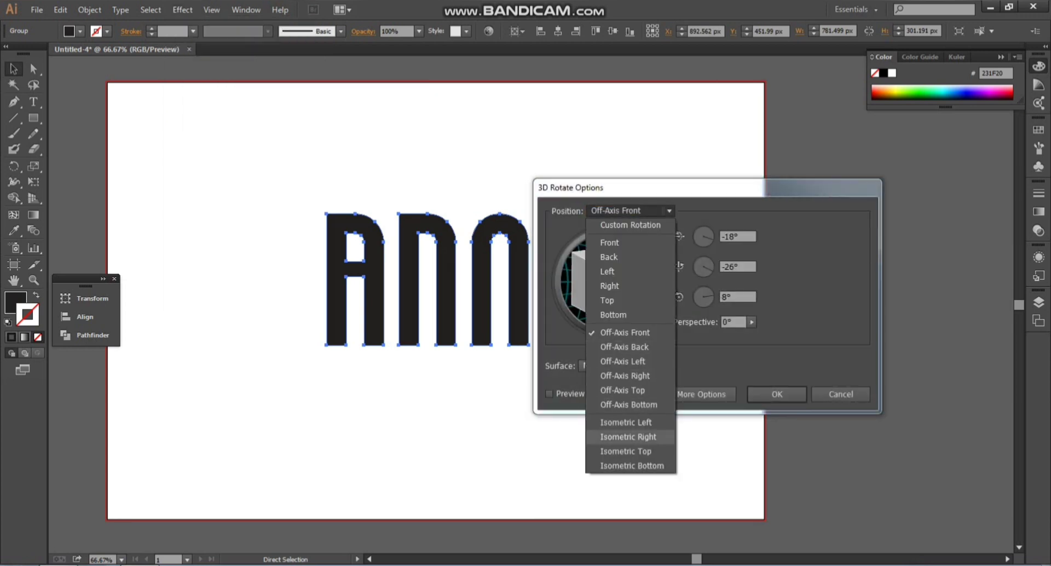
left_click(630, 452)
left_click(549, 393)
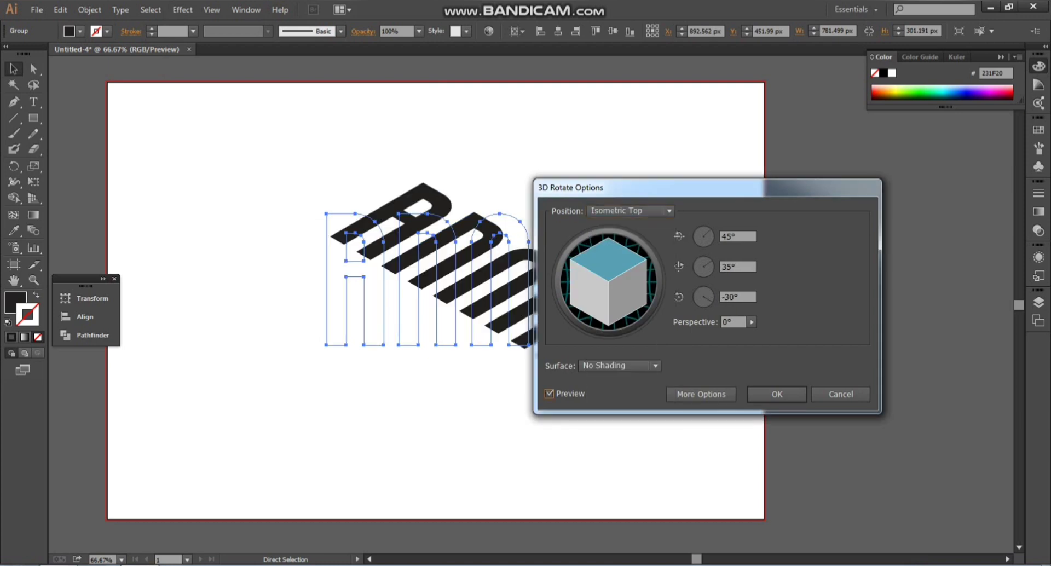
left_click(777, 394)
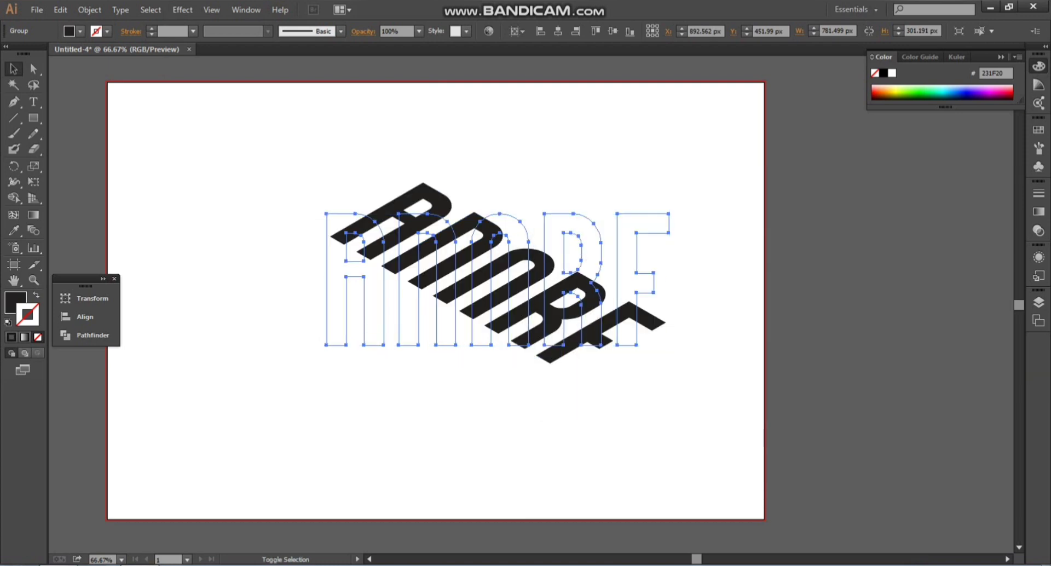
Step: Rotate the isometric lettering 90° counter-clockwise so it reads diagonally upward, and reposition it on the artboard
left_click_drag(673, 344, 559, 151)
key("ctrl+shift+a")
left_click_drag(475, 273, 431, 261)
Step: Expand the appearance of the rotated lettering and ungroup the result
left_click(90, 10)
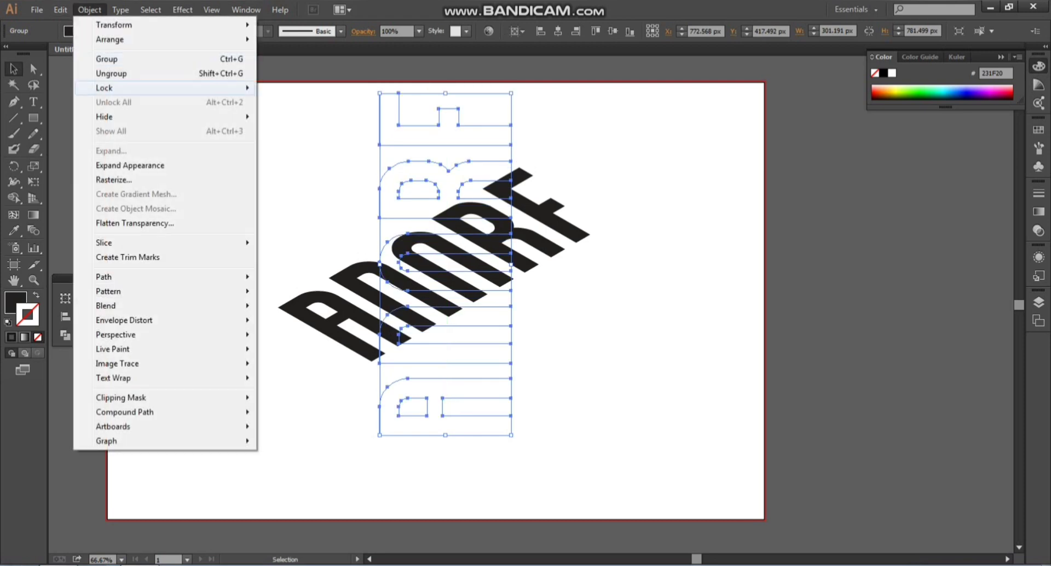
left_click(130, 165)
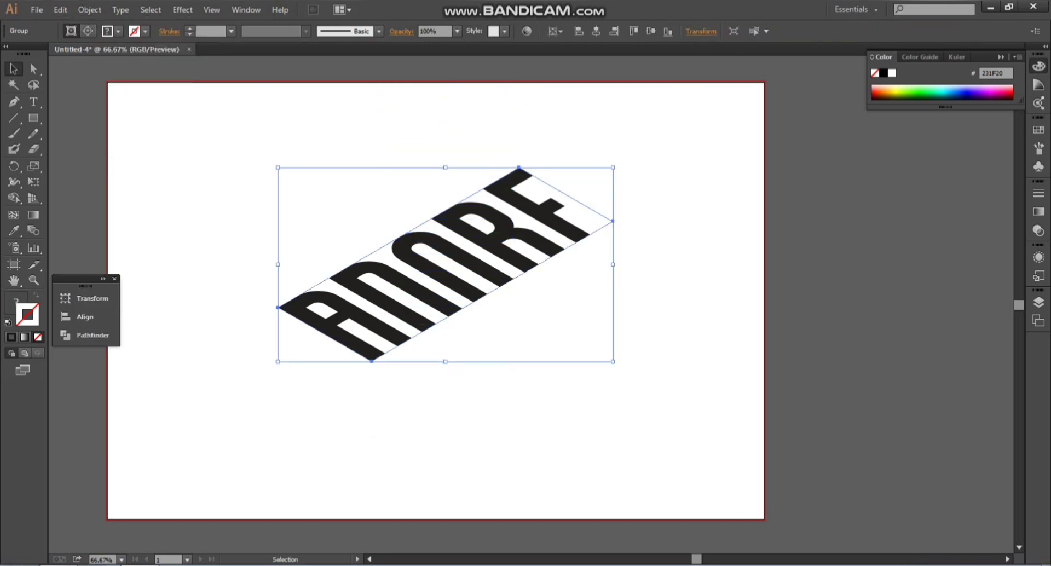
left_click(90, 10)
left_click(389, 268)
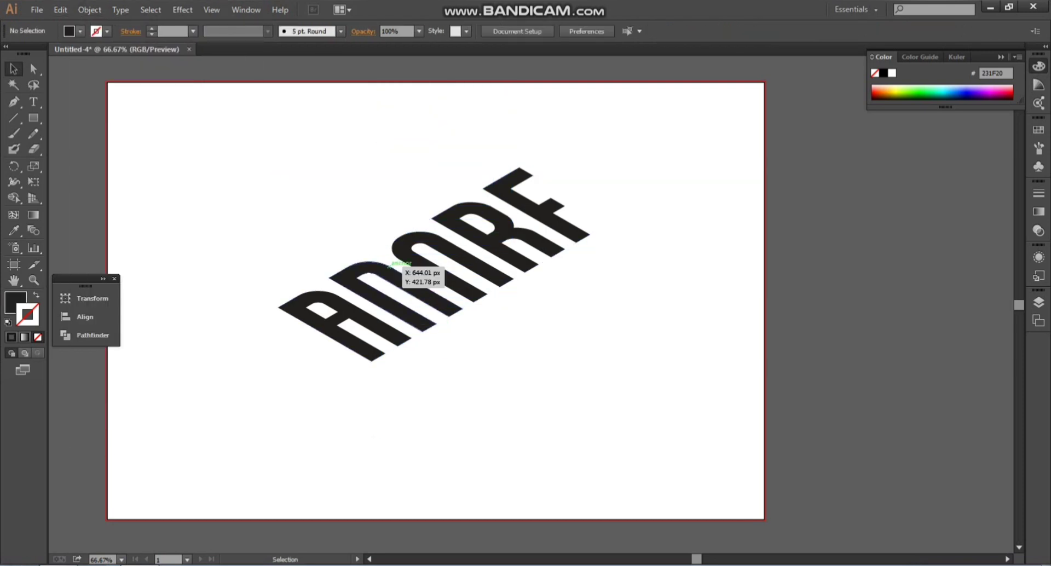
right_click(389, 266)
left_click(432, 344)
Step: Release the lettering's clipping mask and select the leftover unfilled parallelogram with the Magic Wand
right_click(409, 293)
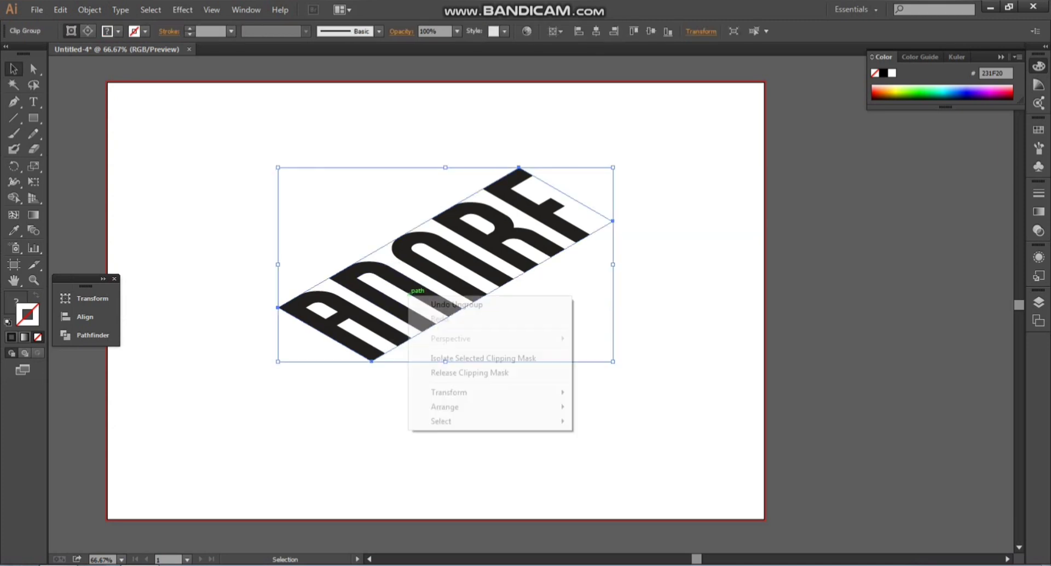
left_click(470, 372)
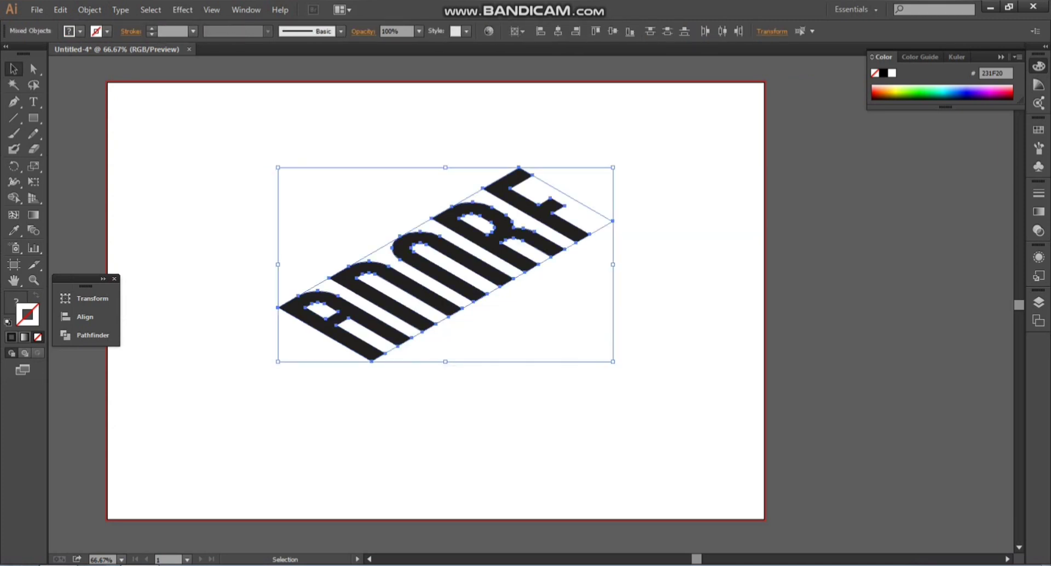
left_click(470, 373)
key("y")
left_click(418, 335)
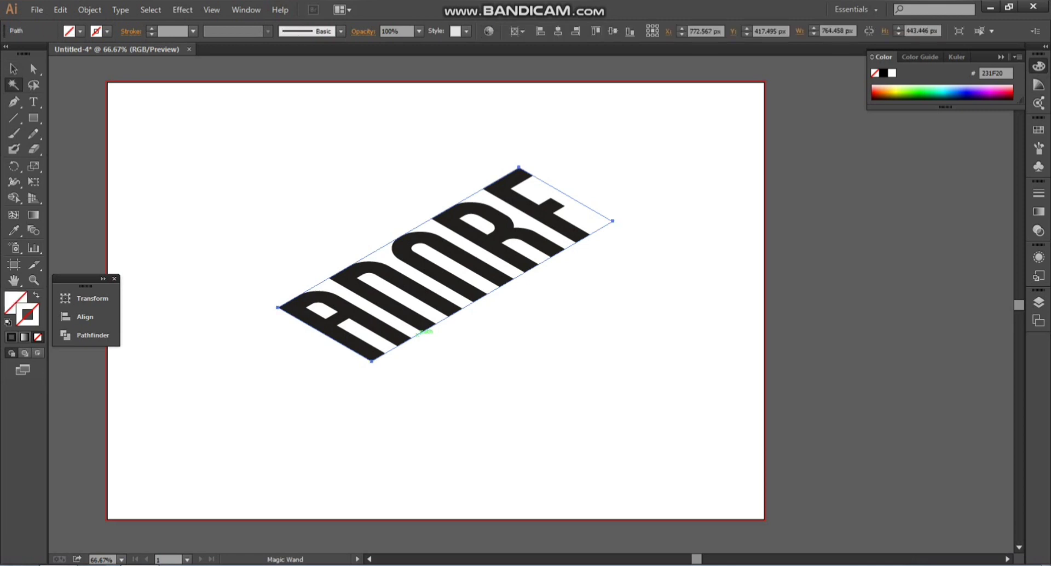
Step: Nudge the lettering group up about 4 px and deselect it
key("v")
left_click(433, 320)
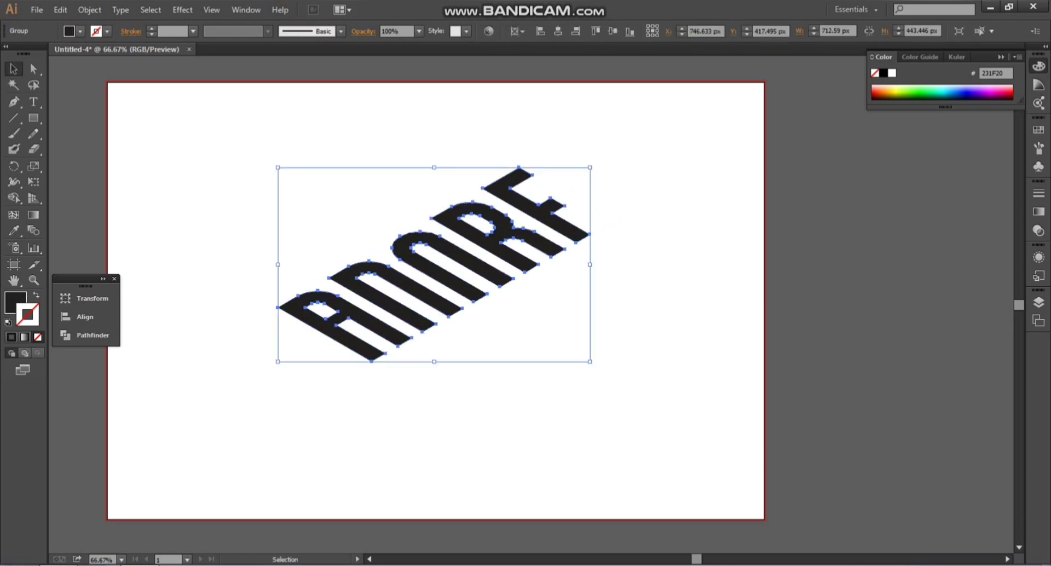
key("Up")
key("Up")
key("Up")
key("Up")
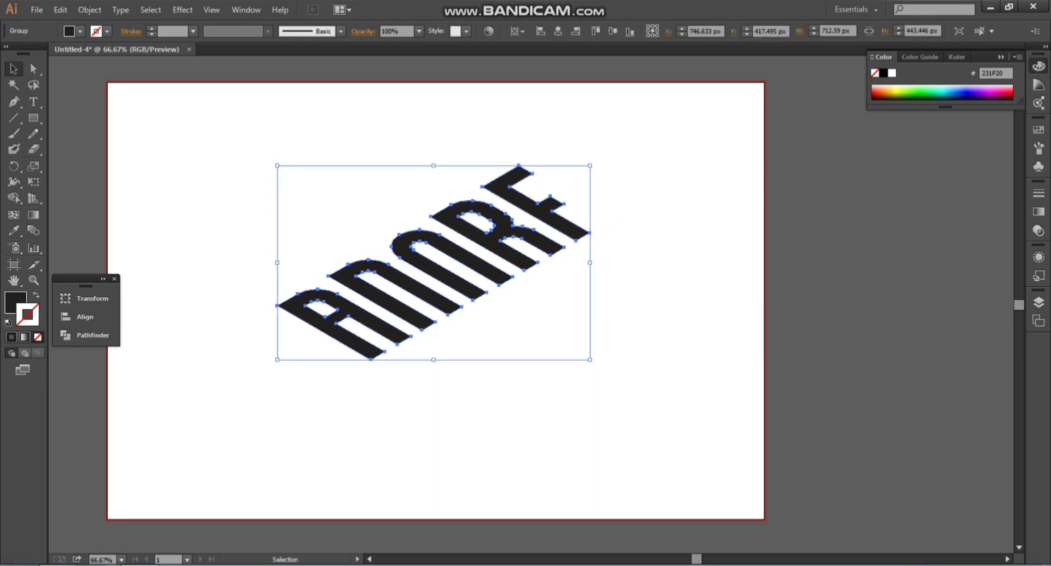
key("ctrl+shift+a")
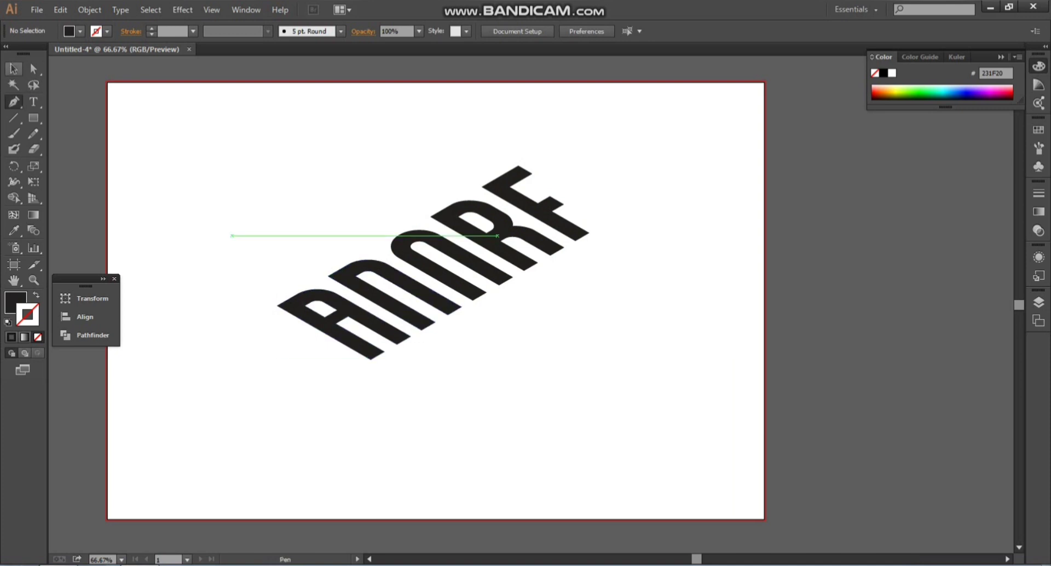
Step: Draw a rectangle of 1506 × 1006 px covering the artboard, filled with red BE1E2D and without a stroke
left_click(34, 117)
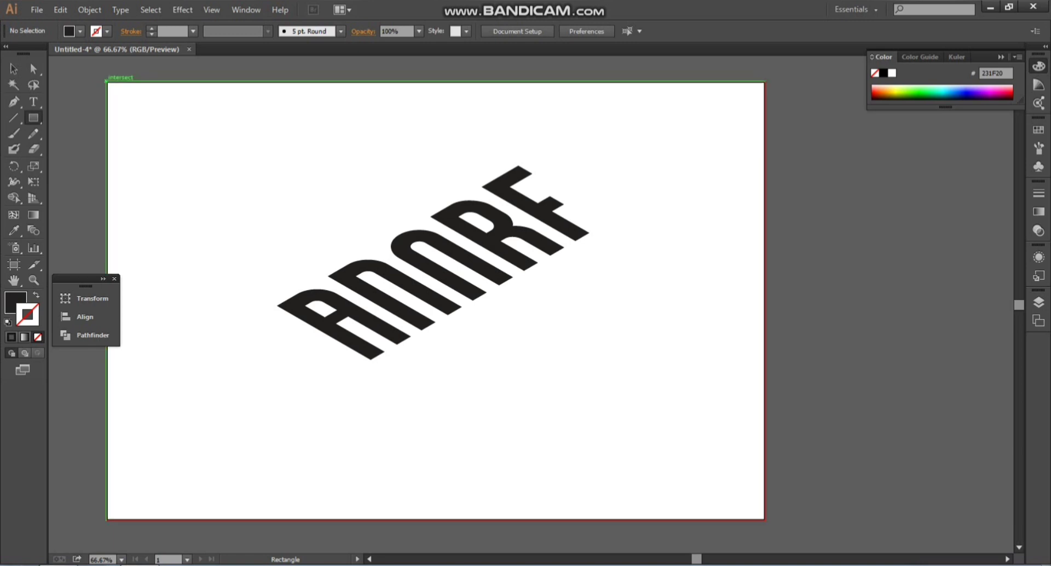
left_click_drag(107, 81, 765, 519)
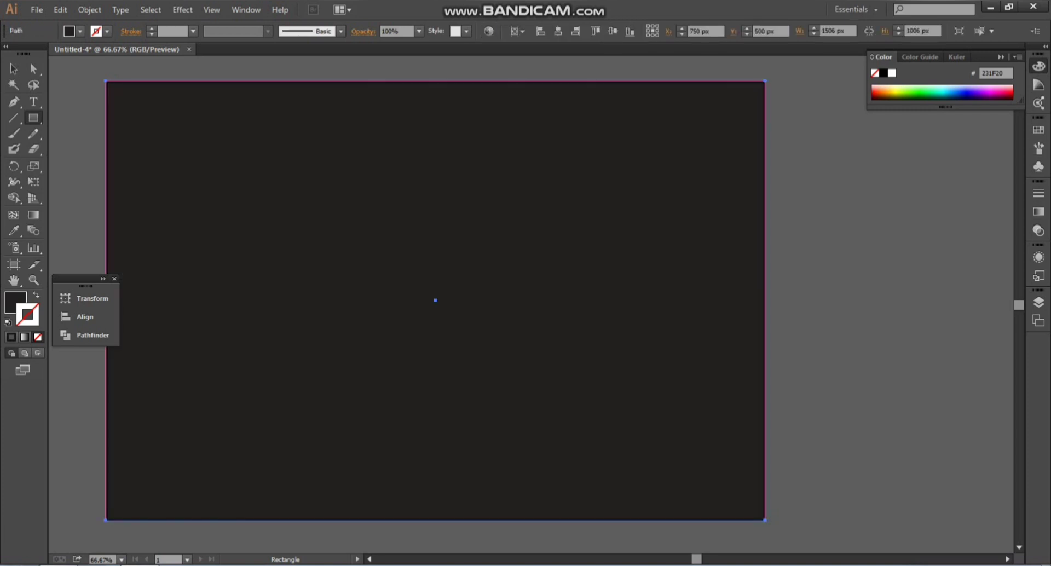
left_click(993, 191)
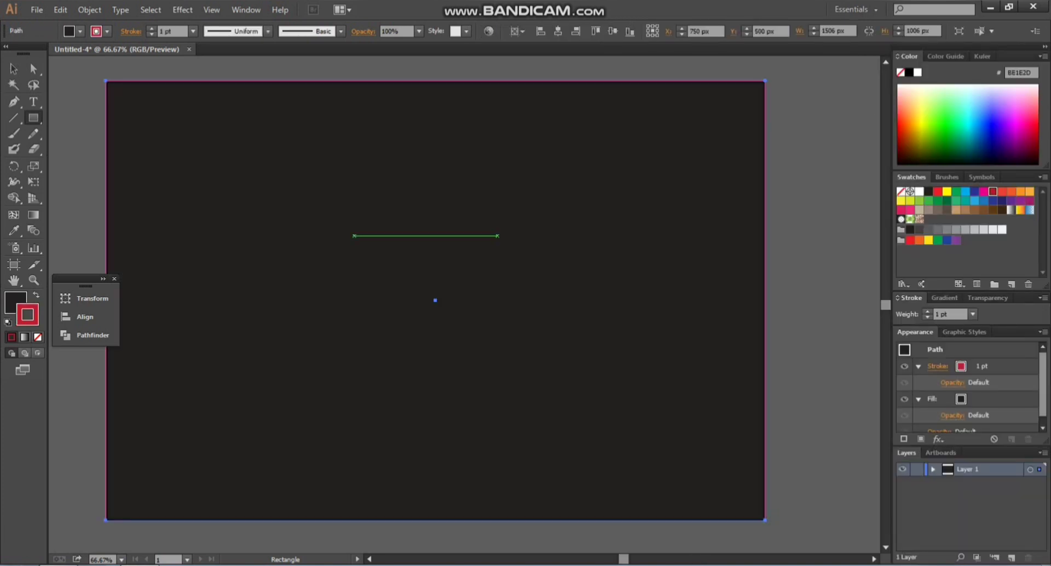
key("shift+x")
key("/")
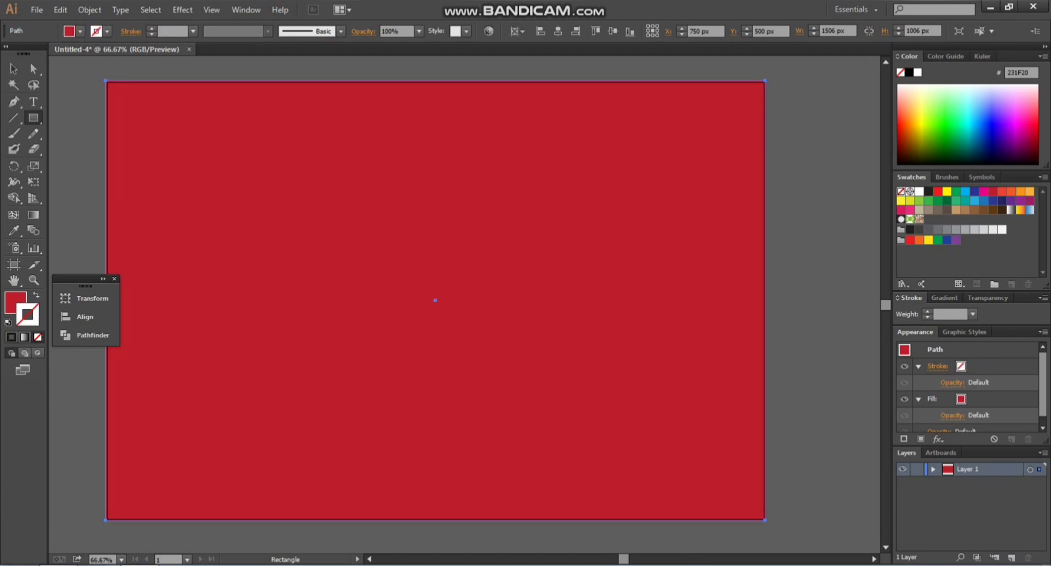
Step: Send the red rectangle to the back, behind the lettering
right_click(367, 236)
mouse_move(416, 411)
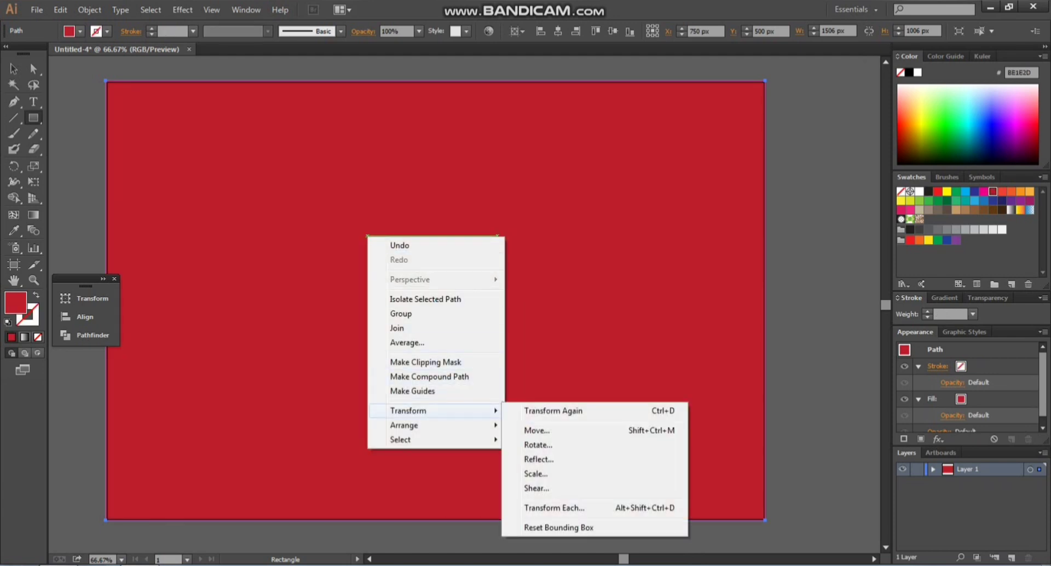
left_click(548, 469)
key("v")
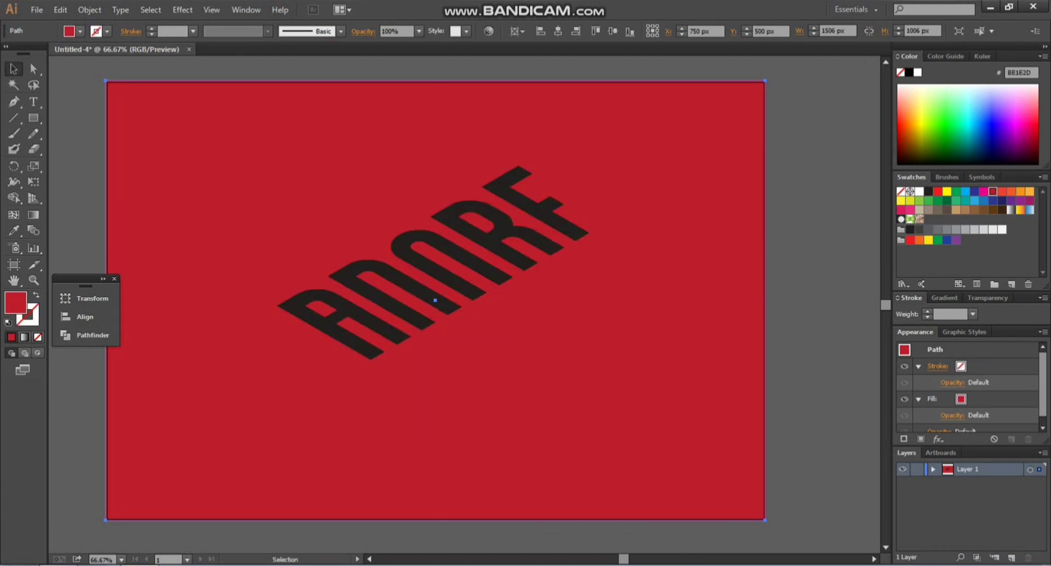
Step: Select the red background rectangle and lock it
left_click(423, 314)
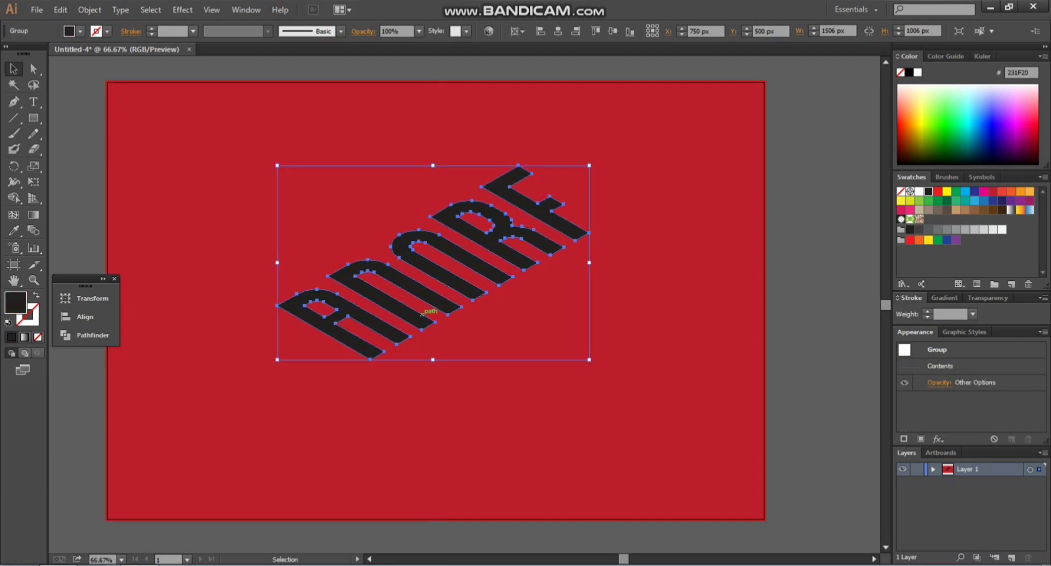
scroll(423, 314, "down", 2)
left_click_drag(544, 360, 722, 420)
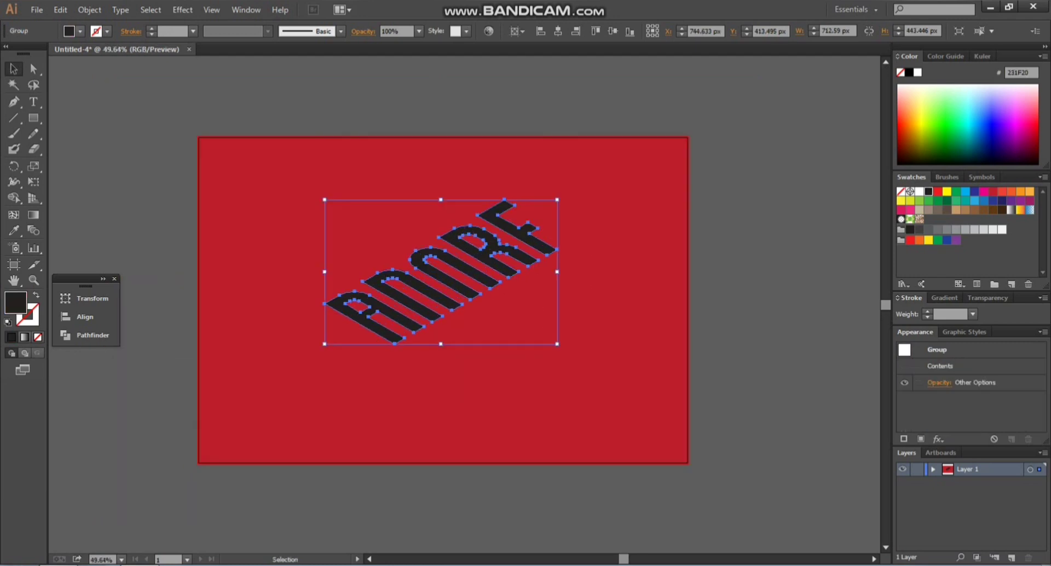
left_click(722, 421)
left_click(455, 323)
key("ctrl+2")
left_click_drag(248, 177, 606, 391)
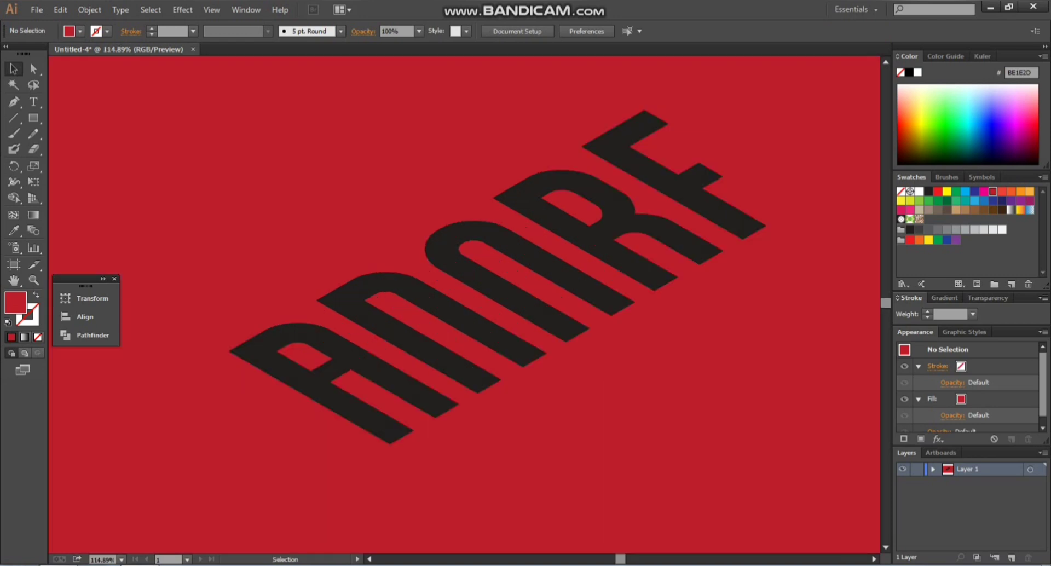
Step: Draw a straight Pen line along the letter bases from the first letter's lowest corner to the last letter's outer corner, with a 1 pt white stroke and no fill
key("p")
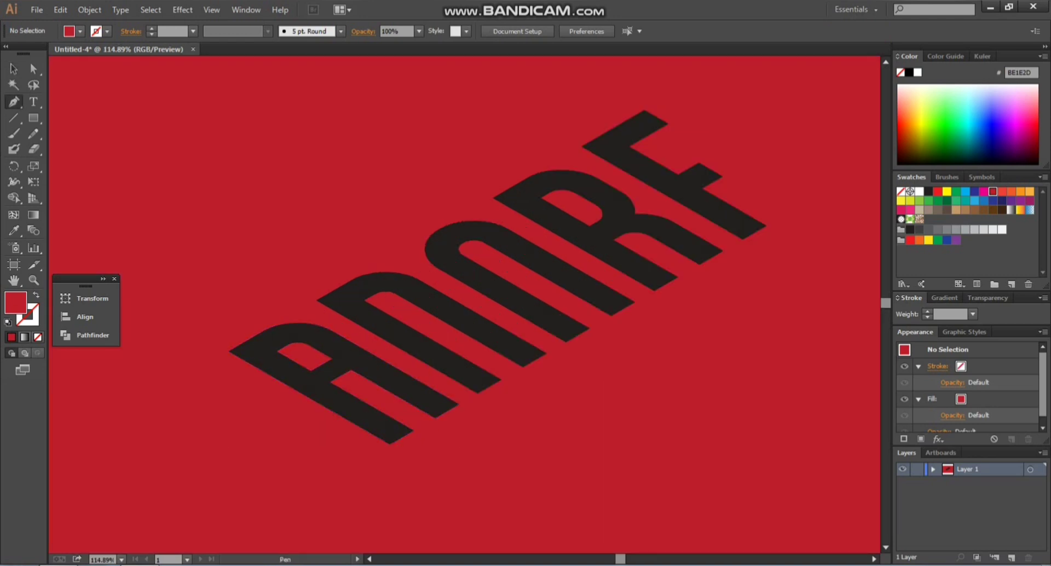
left_click(390, 444)
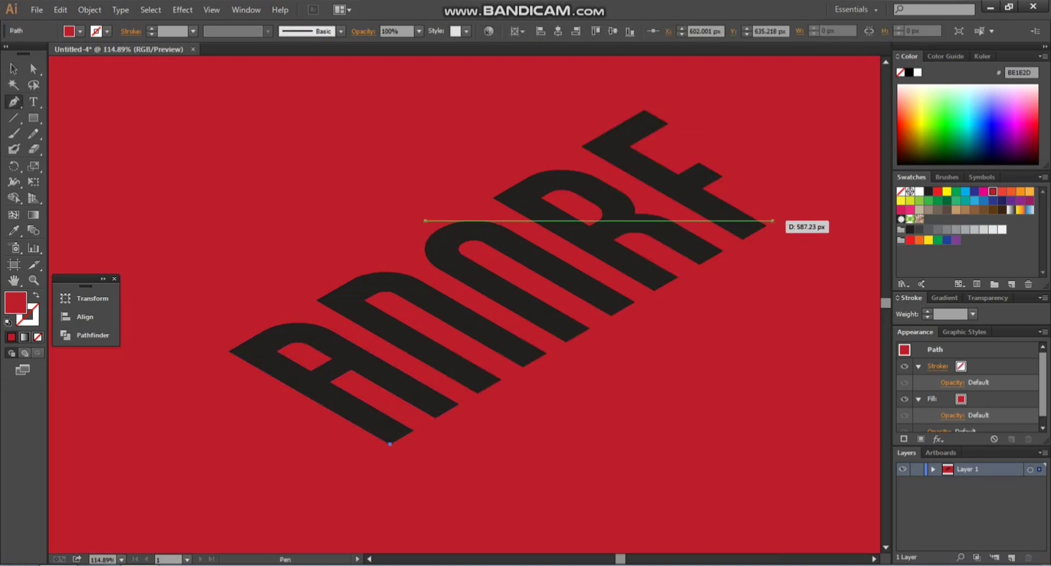
left_click(767, 226)
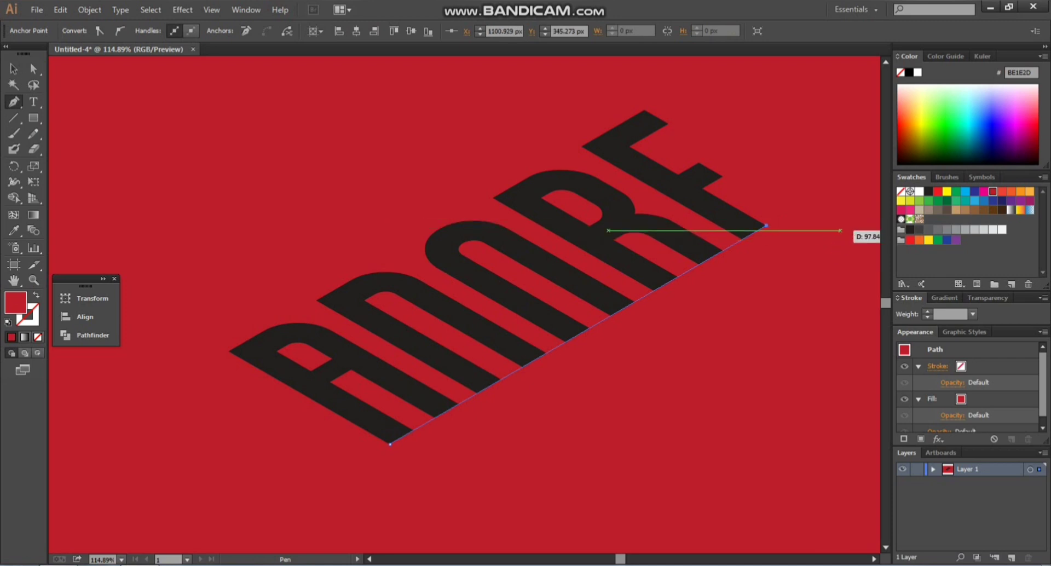
key("ctrl")
left_click(920, 191)
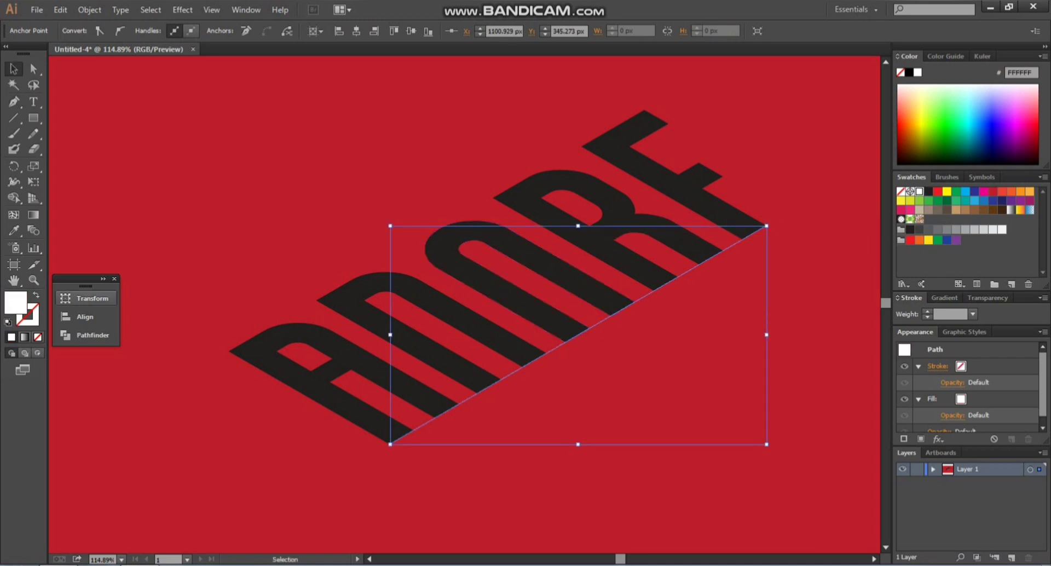
key("shift+x")
key("ctrl+shift+a")
Step: Extend the white line's lower end to the background's bottom-left corner and its upper end past the right edge, following the letter bases
key("space")
left_click_drag(390, 444, 447, 228)
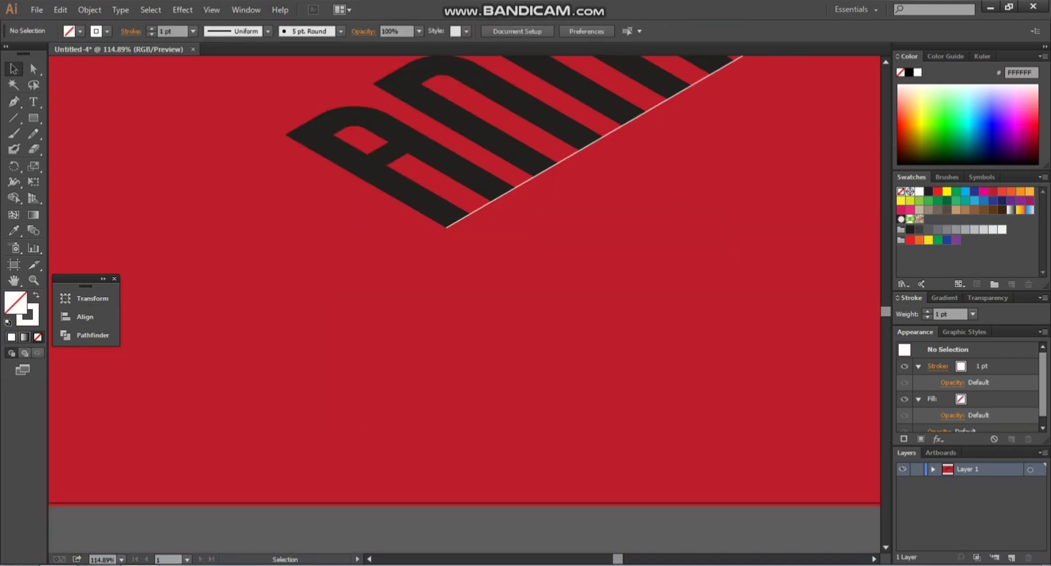
left_click(447, 227)
scroll(448, 226, "down", 2)
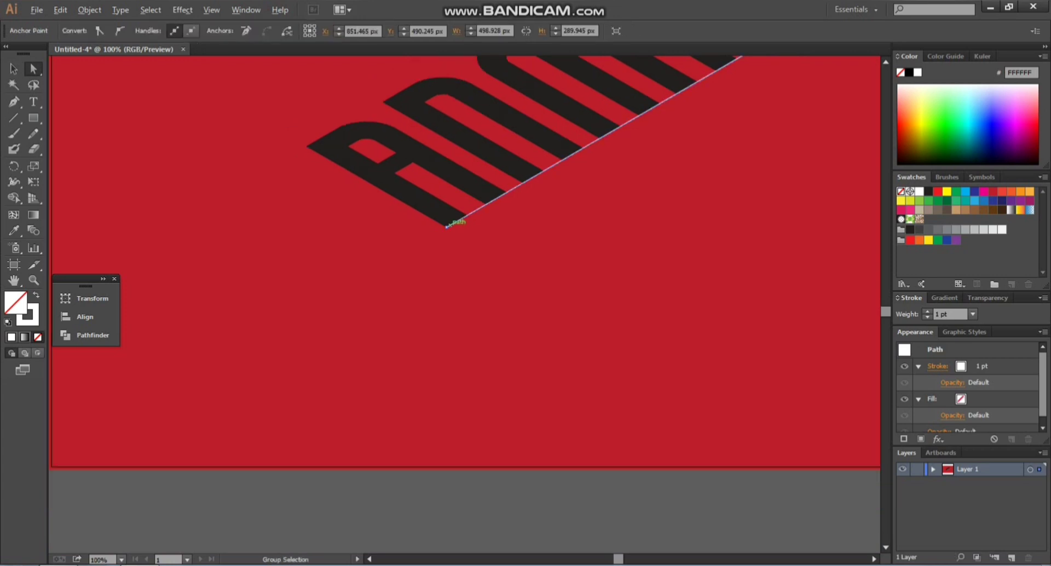
left_click_drag(448, 227, 183, 388)
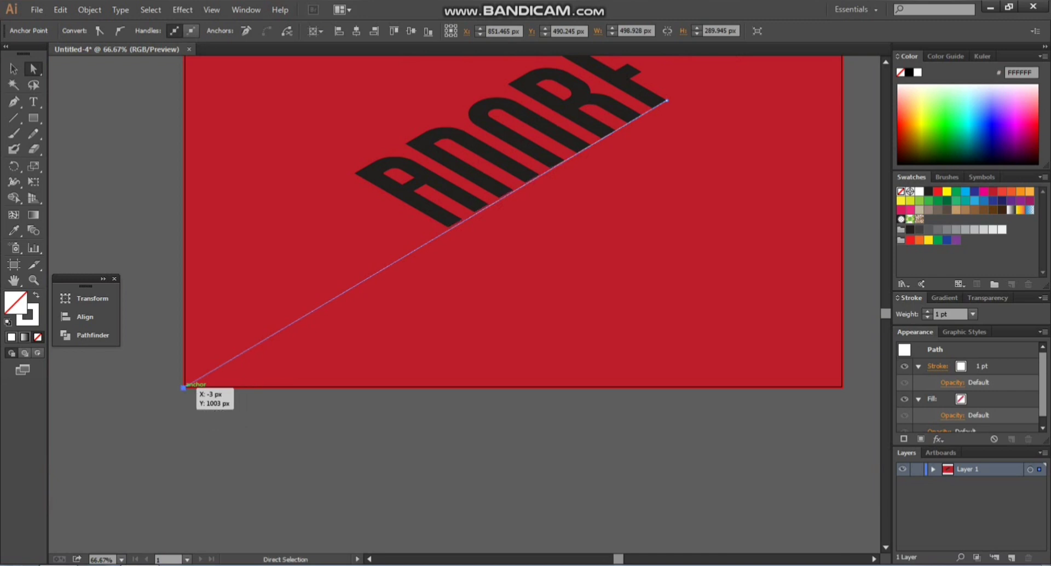
left_click_drag(493, 219, 198, 387)
left_click_drag(372, 268, 639, 138)
key("v")
key("ctrl+shift+a")
Step: Reposition the lettering group so the letter bases meet the diagonal white line
left_click_drag(328, 284, 455, 177)
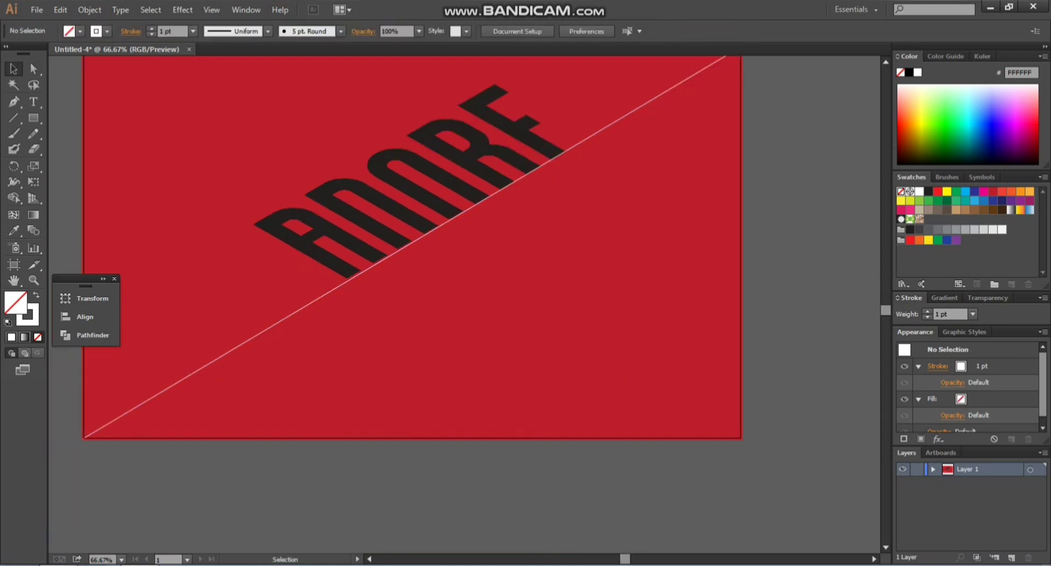
left_click_drag(258, 176, 517, 274)
left_click_drag(376, 262, 375, 273)
key("ctrl+shift+a")
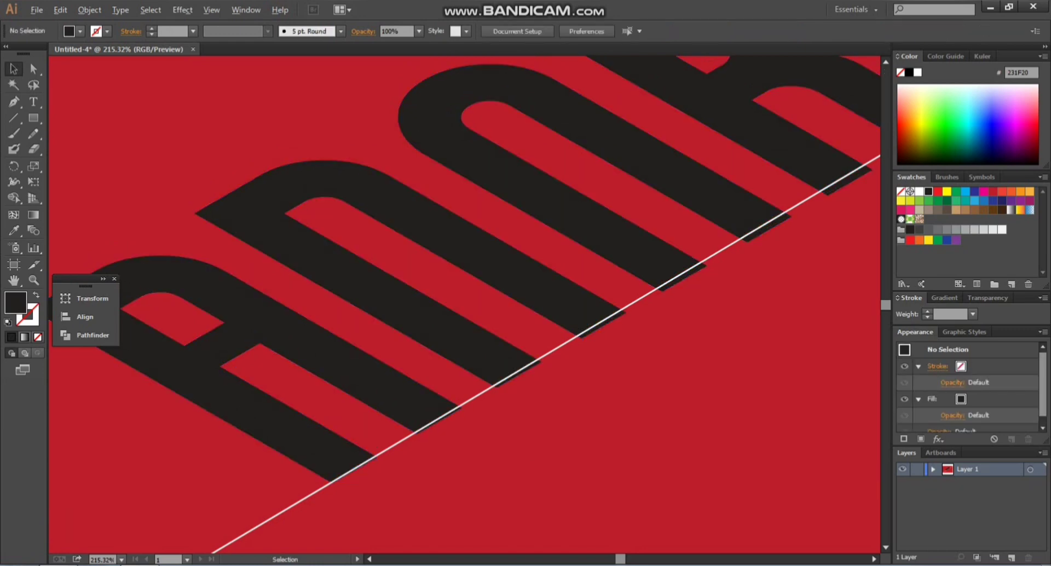
left_click_drag(411, 397, 462, 255)
scroll(411, 404, "up", 3)
scroll(420, 423, "down", 4)
scroll(278, 392, "down", 4)
left_click_drag(284, 383, 431, 269)
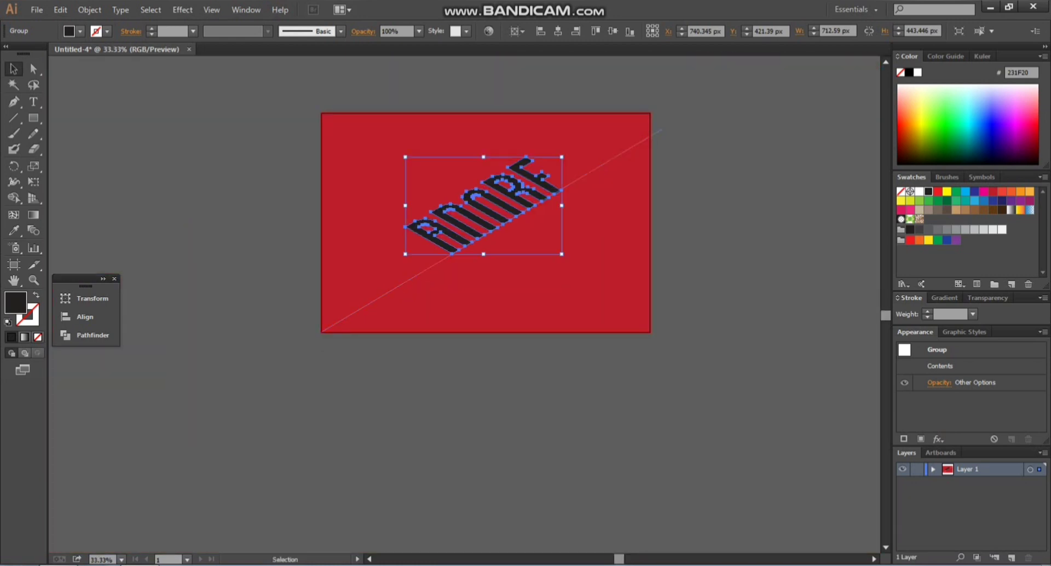
key("ctrl+shift+a")
Step: Continue the diagonal line with the Pen tool around the background's bottom-right corner, close it into a triangle and fill it white
left_click_drag(221, 392, 605, 318)
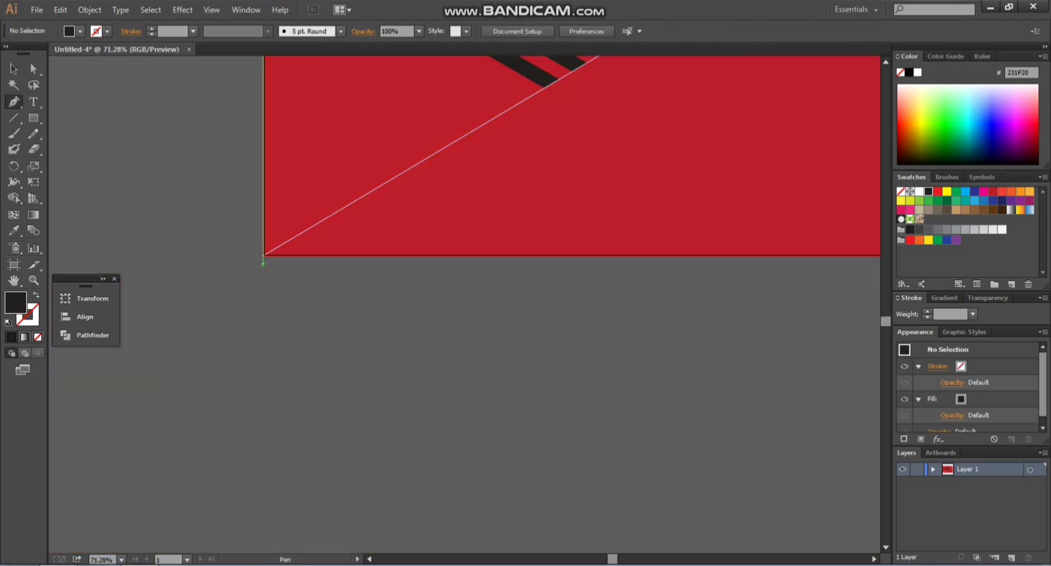
left_click(263, 255)
scroll(309, 268, "down", 2)
left_click_drag(430, 258, 218, 306)
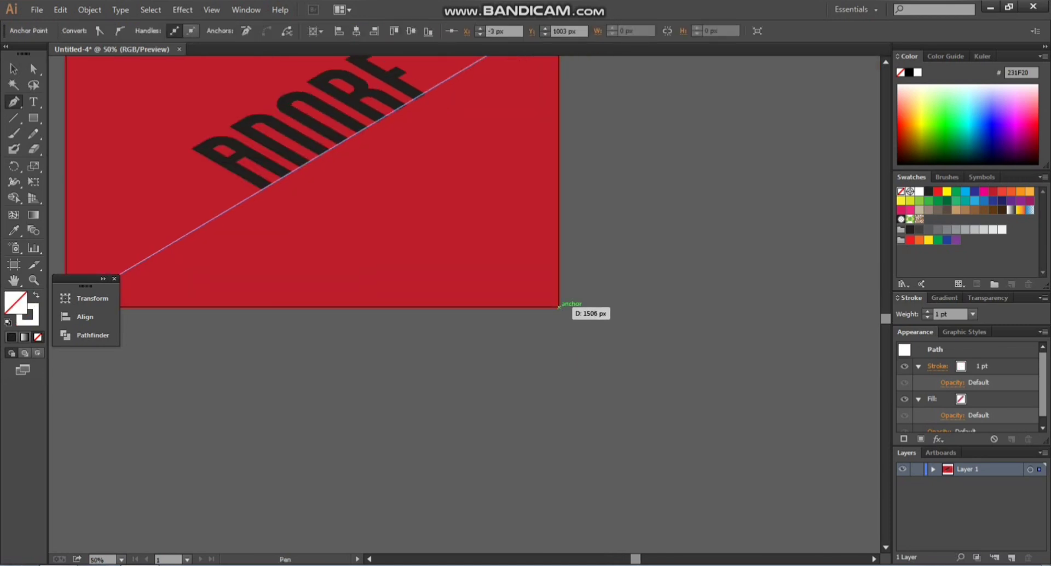
left_click(559, 307)
scroll(569, 252, "up", 3)
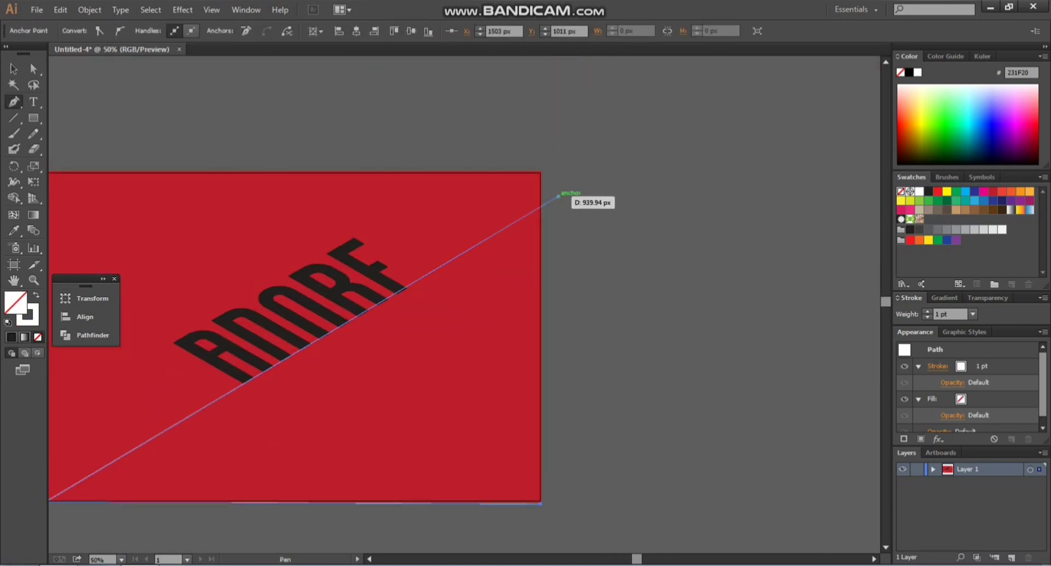
left_click(559, 195)
left_click(919, 191)
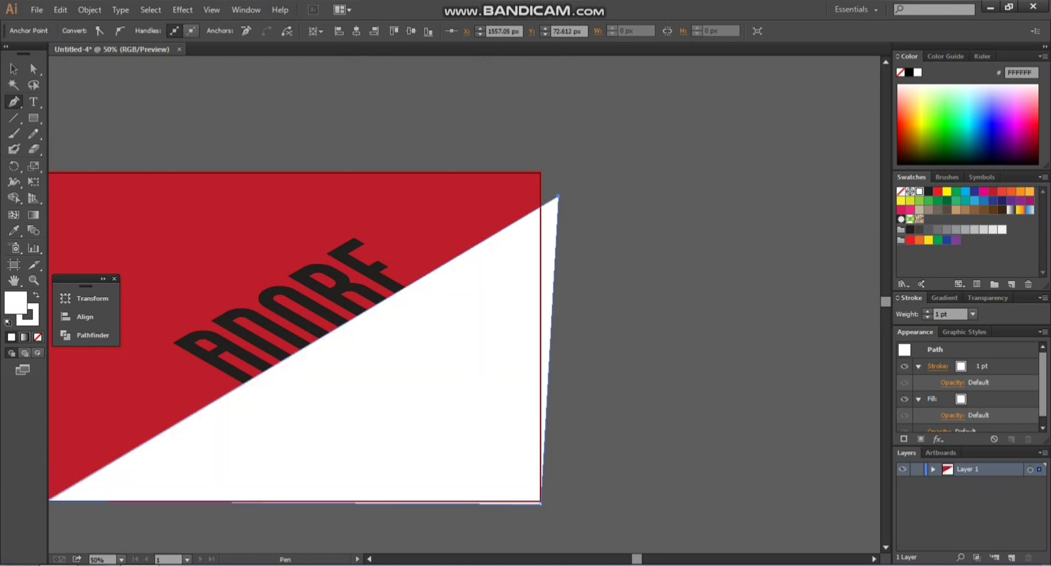
key("v")
left_click(164, 126)
Step: Move the white triangle's upper-right anchor along the diagonal to just outside the artboard's right edge, at about X 1512, Y 100 px
left_click_drag(328, 274, 422, 202)
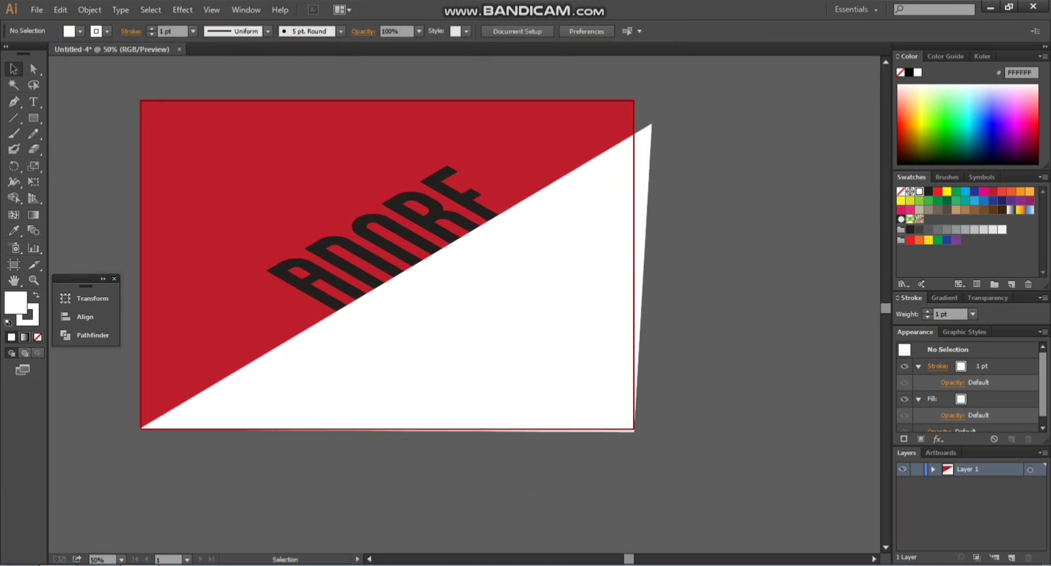
key("a")
left_click(642, 143)
left_click(652, 124)
left_click_drag(651, 124, 637, 133)
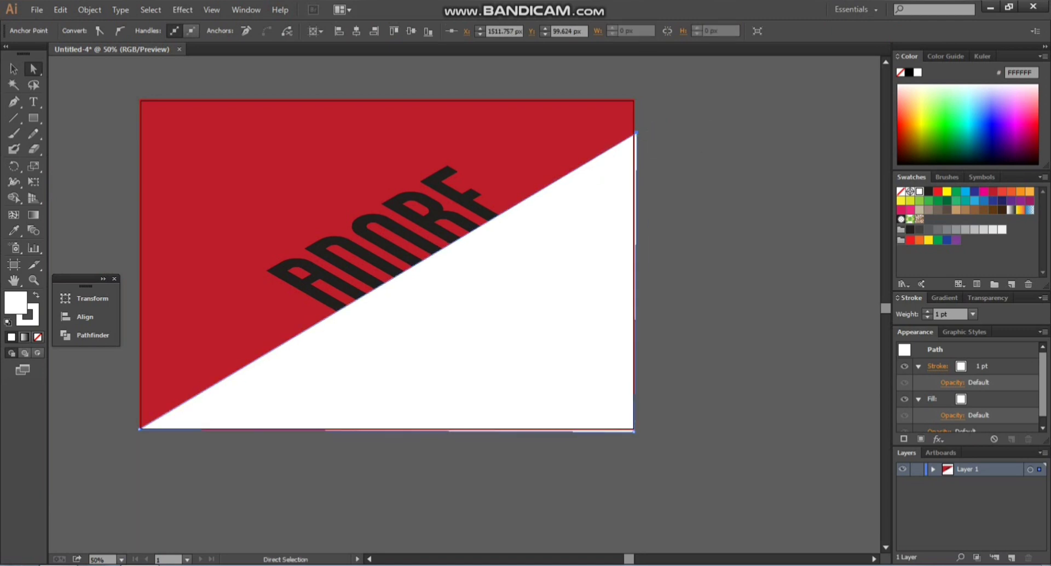
key("v")
scroll(663, 199, "down", 1)
right_click(558, 238)
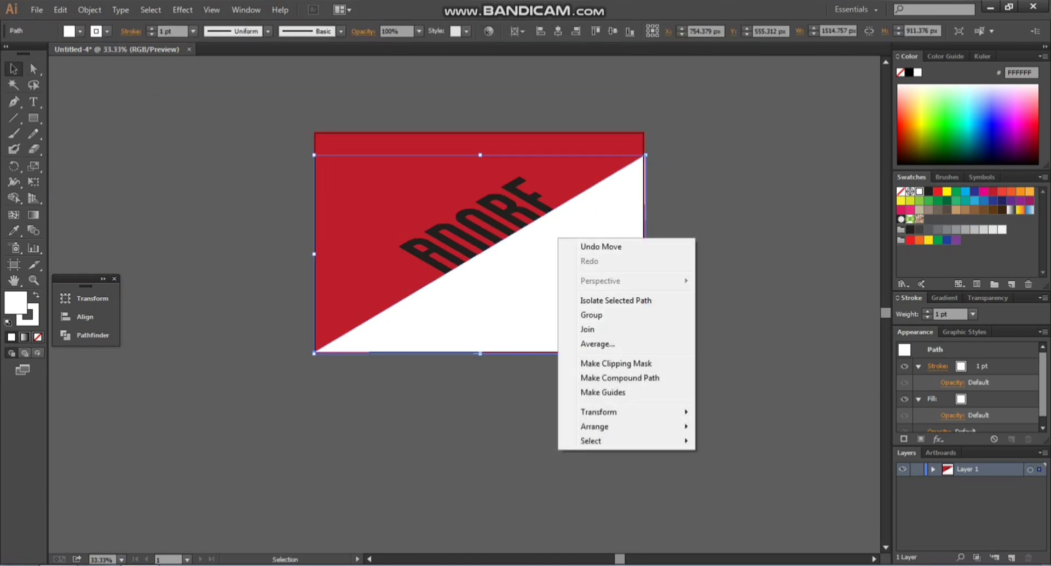
key("Escape")
key("ctrl+shift+a")
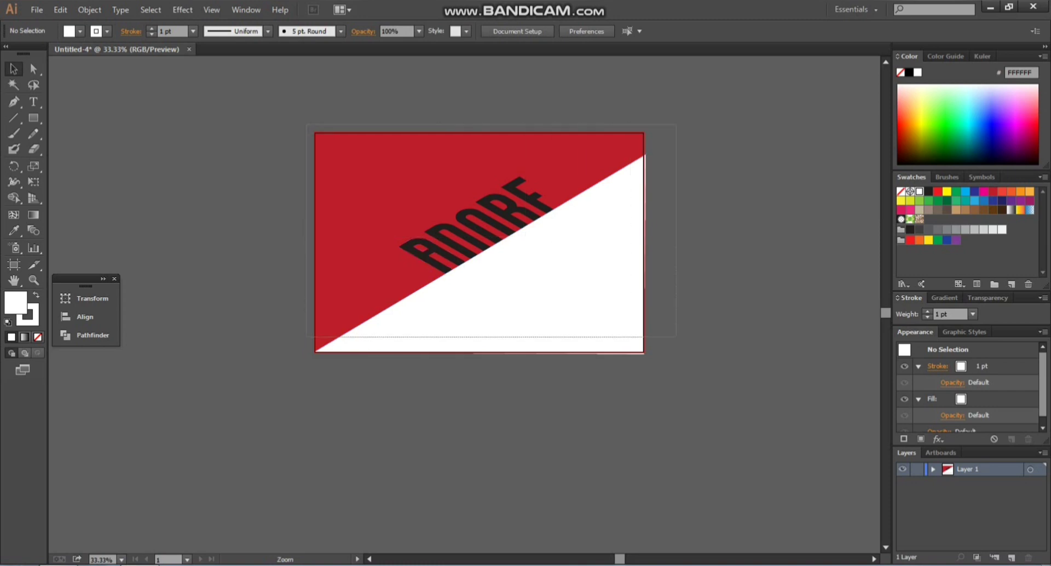
Step: Draw a vertical rectangle about 33.5 × 405 px from the first A leg's base past the artboard's bottom, and sample the lettering's black fill onto it
key("ctrl+space")
left_click_drag(190, 227, 577, 492)
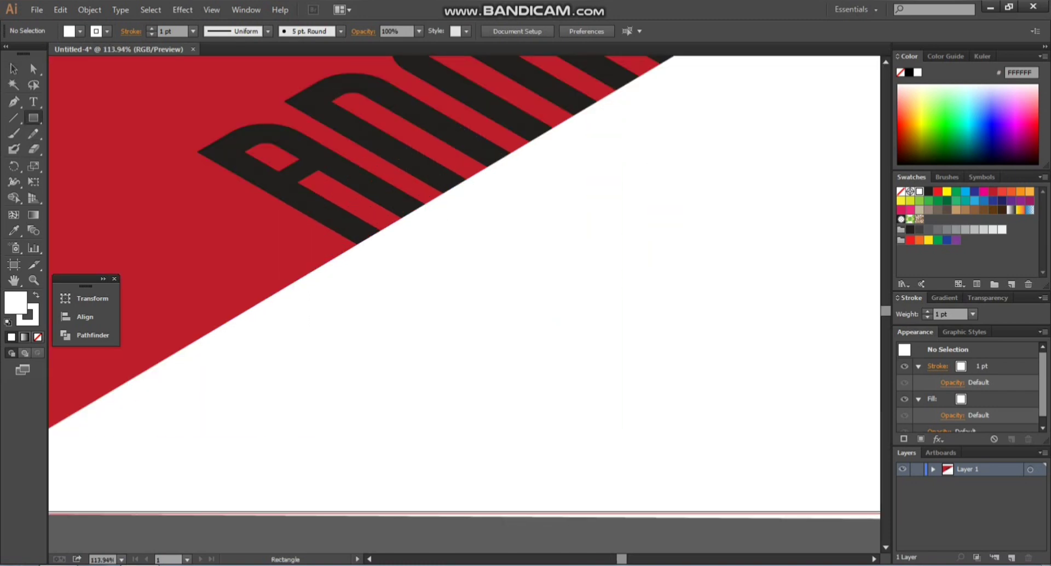
left_click_drag(380, 230, 355, 532)
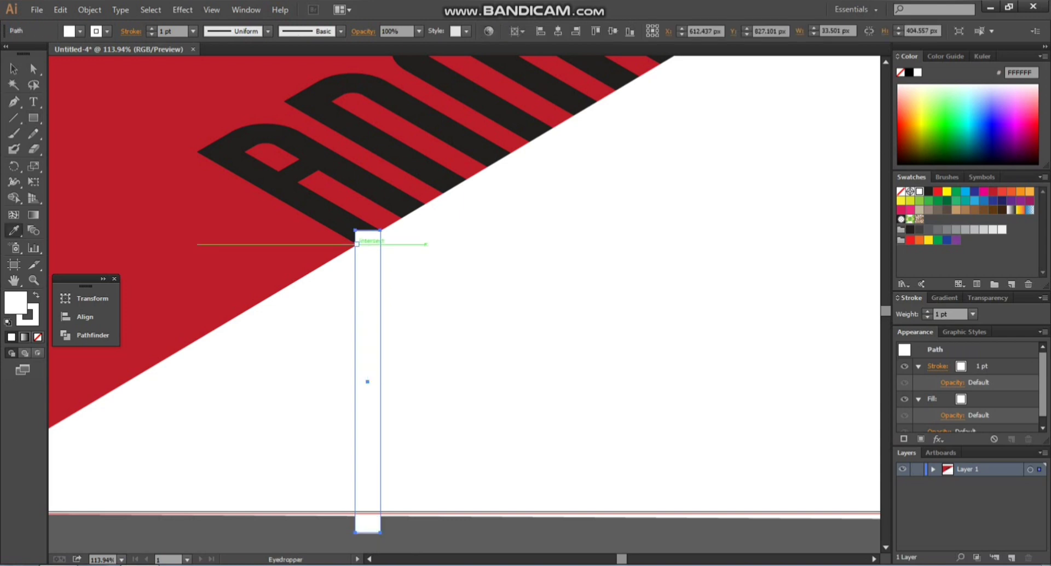
left_click(345, 230)
key("v")
key("ctrl+shift+a")
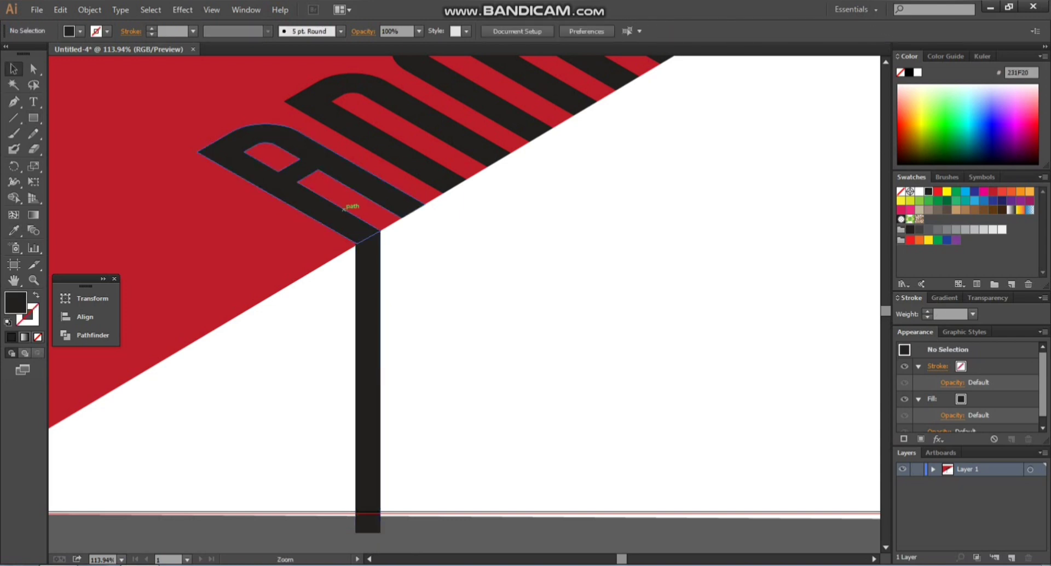
Step: Move the black rectangle's upper-left anchor down to the A leg's lowest corner so its top edge slants with the base
key("ctrl+space")
left_click_drag(329, 196, 419, 288)
key("a")
left_click(419, 288)
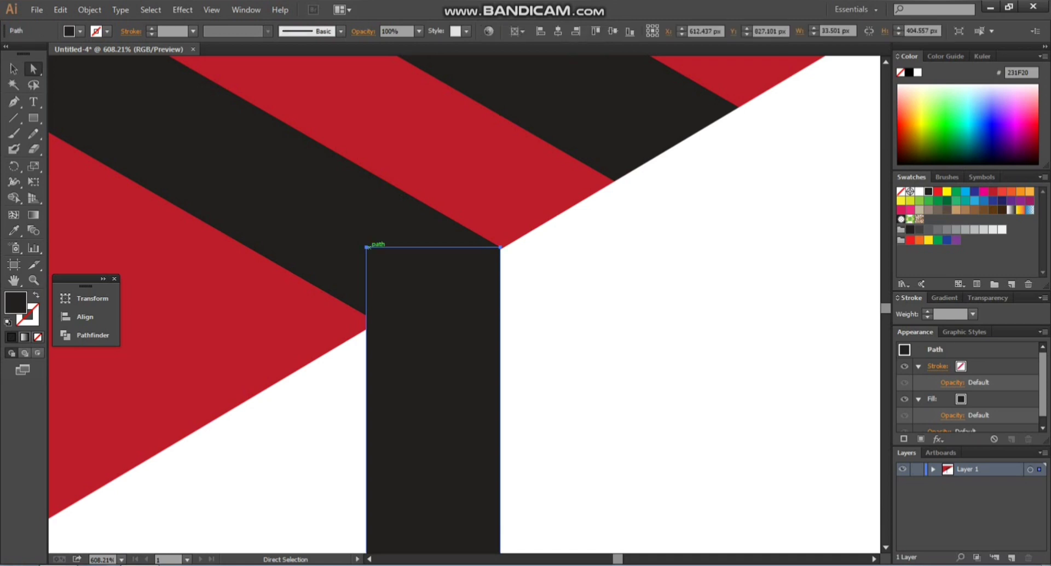
left_click_drag(367, 247, 402, 380)
key("ctrl+shift+a")
Step: Move the A leg's lowest corner anchor straight down onto the white triangle's diagonal edge
key("a")
left_click(420, 210)
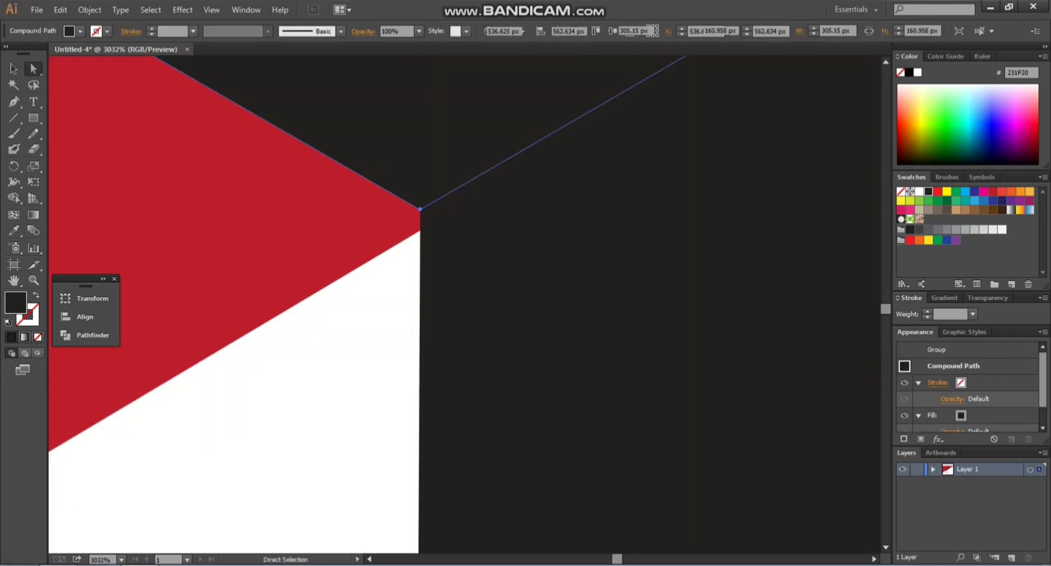
left_click_drag(420, 209, 420, 231)
left_click(391, 283)
scroll(389, 285, "down", 6)
key("v")
left_click_drag(383, 285, 346, 295)
Step: Snap the vertical strip's upper-left anchor onto the A leg's lowest corner to close the gap, and deselect it
key("a")
left_click(404, 357)
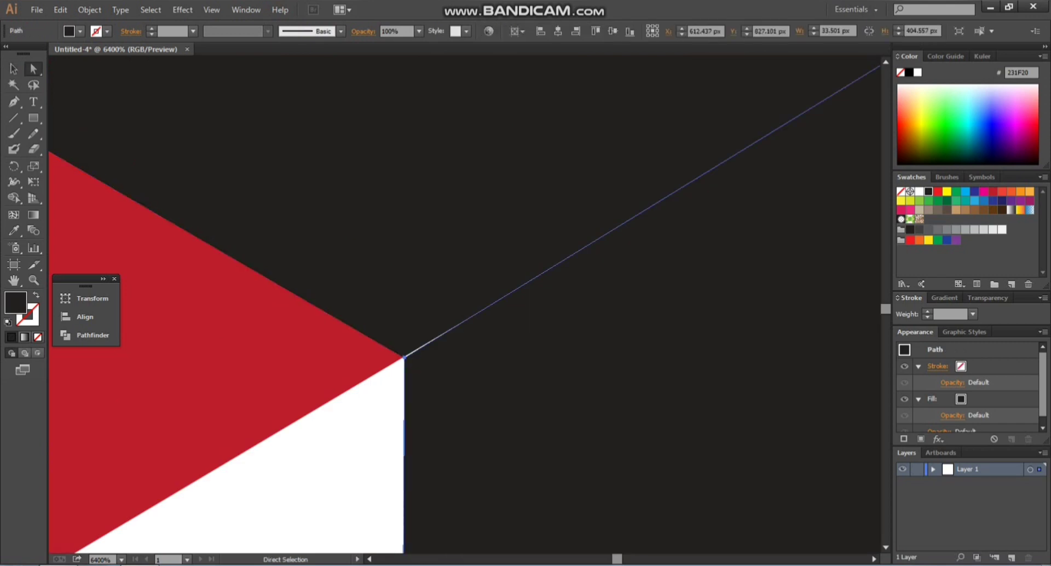
left_click(404, 357)
left_click_drag(399, 354, 404, 357)
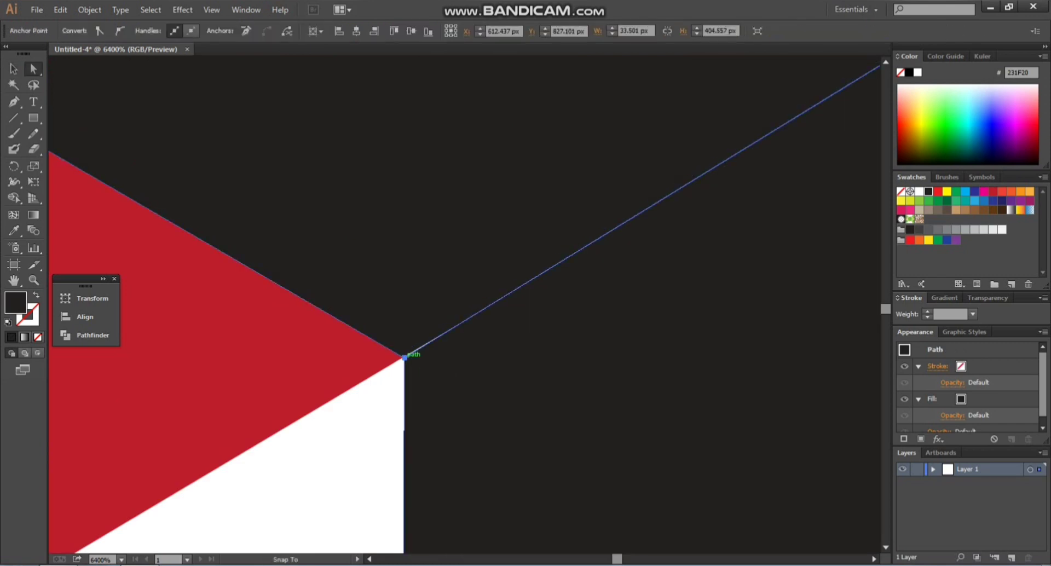
left_click(393, 387)
scroll(415, 362, "down", 7)
key("v")
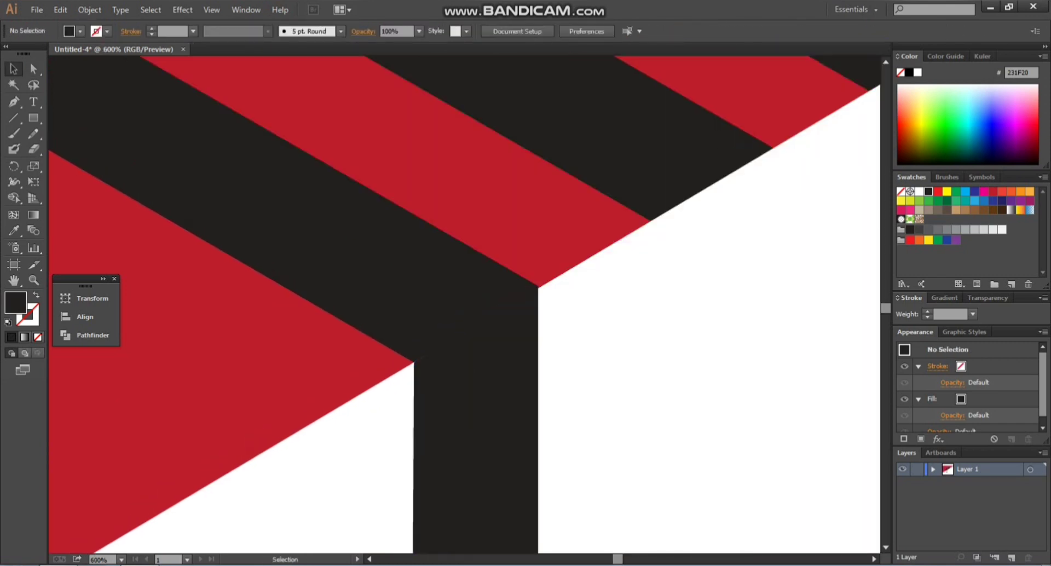
Step: Duplicate the black vertical strip along the diagonal and snap the copy under the A's second leg
left_click_drag(415, 362, 249, 258)
left_click_drag(330, 347, 488, 257)
scroll(482, 255, "down", 3)
key("a")
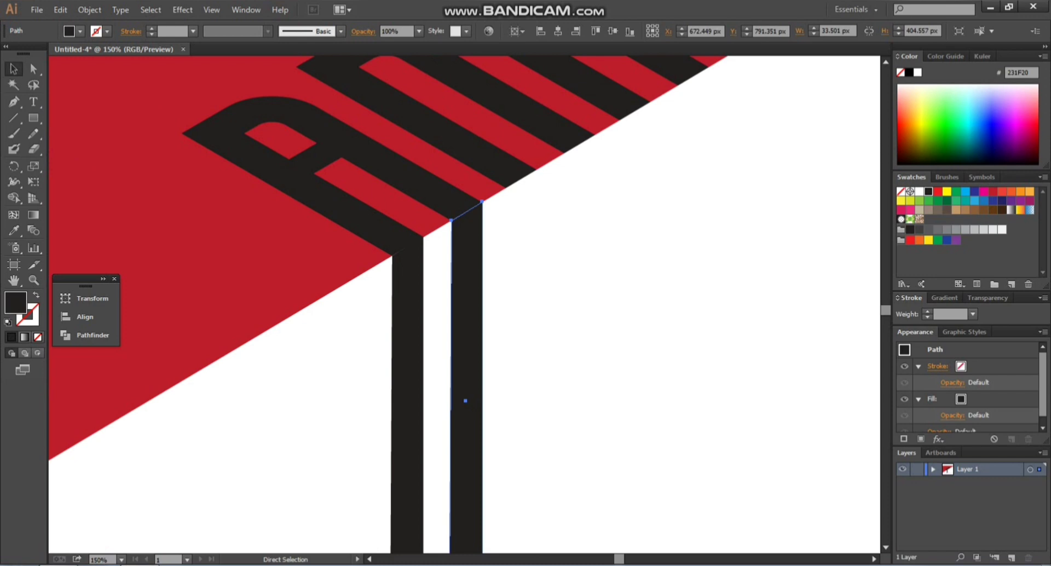
Step: Repeat the strip duplication seven more times along the diagonal so there is one strip for every remaining letter leg
key("ctrl+d")
key("ctrl+d")
key("ctrl+d")
key("ctrl+d")
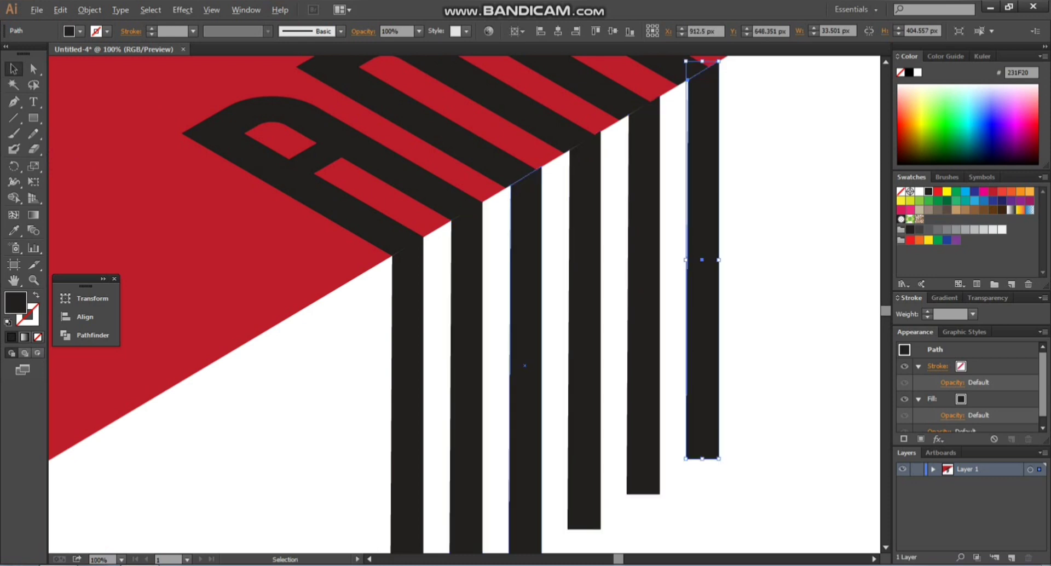
key("ctrl+minus")
key("ctrl+d")
key("ctrl+d")
key("ctrl+d")
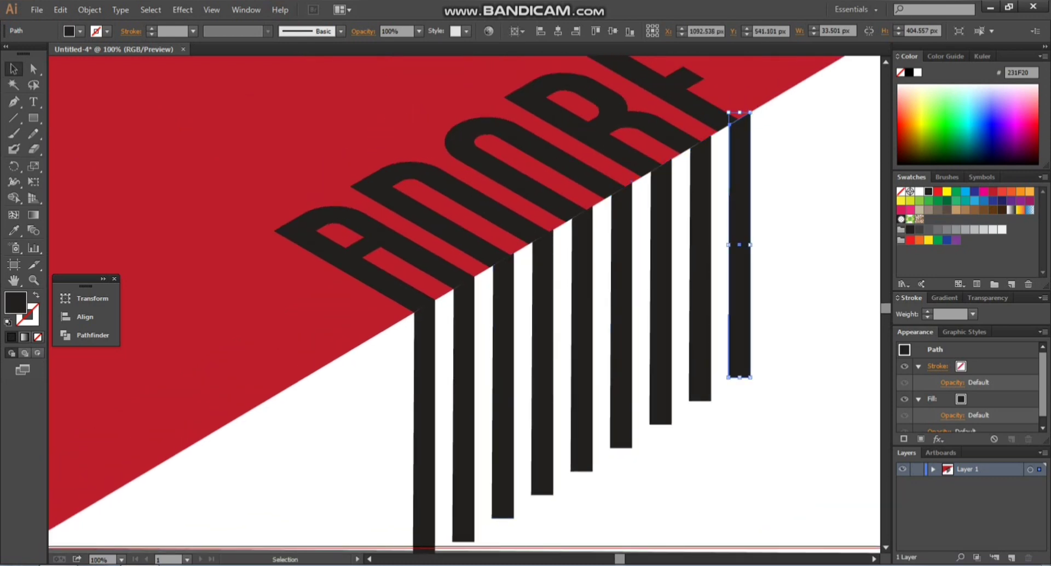
Step: Move the last duplicated strip back along the diagonal to sit under the E's leg
left_click_drag(811, 188, 811, 188)
left_click_drag(418, 258, 355, 296)
left_click_drag(290, 231, 331, 250)
key("ctrl+shift+a")
left_click_drag(551, 385, 541, 370)
scroll(678, 266, "down", 2)
Step: Snap the upper-right anchor of the E's strip onto the leg's corner at the diagonal edge and deselect it
left_click_drag(660, 291, 167, 501)
key("a")
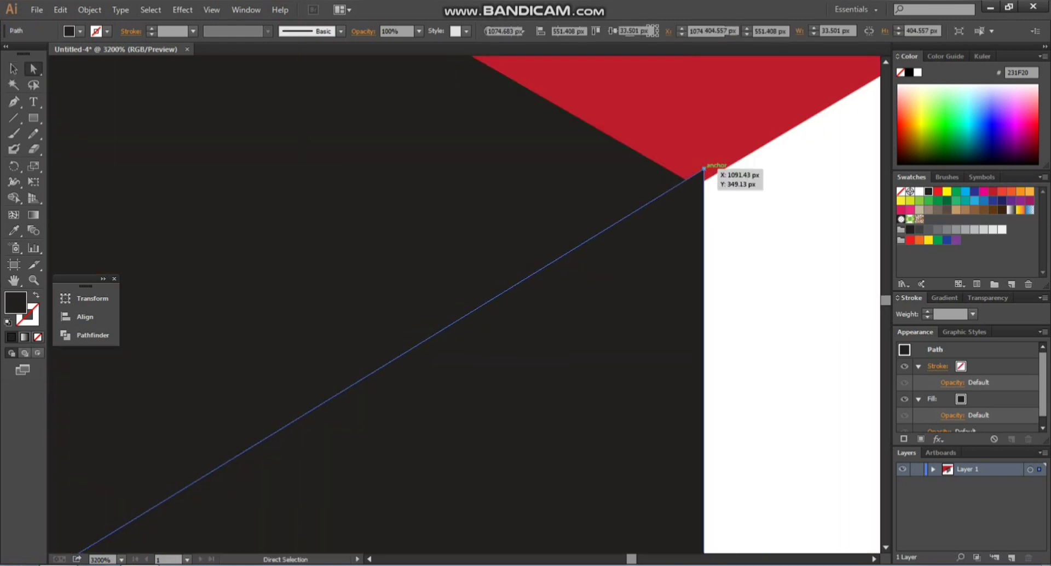
mouse_move(705, 170)
left_mouse_down()
mouse_move(703, 212)
mouse_move(695, 187)
left_mouse_up()
left_click(671, 192)
scroll(807, 142, "down", 3)
left_click_drag(559, 384, 638, 241)
Step: Move the next strip under the B's right leg and snap its two top anchors onto the leg's corners
key("v")
left_click_drag(427, 364, 311, 428)
left_click(416, 323)
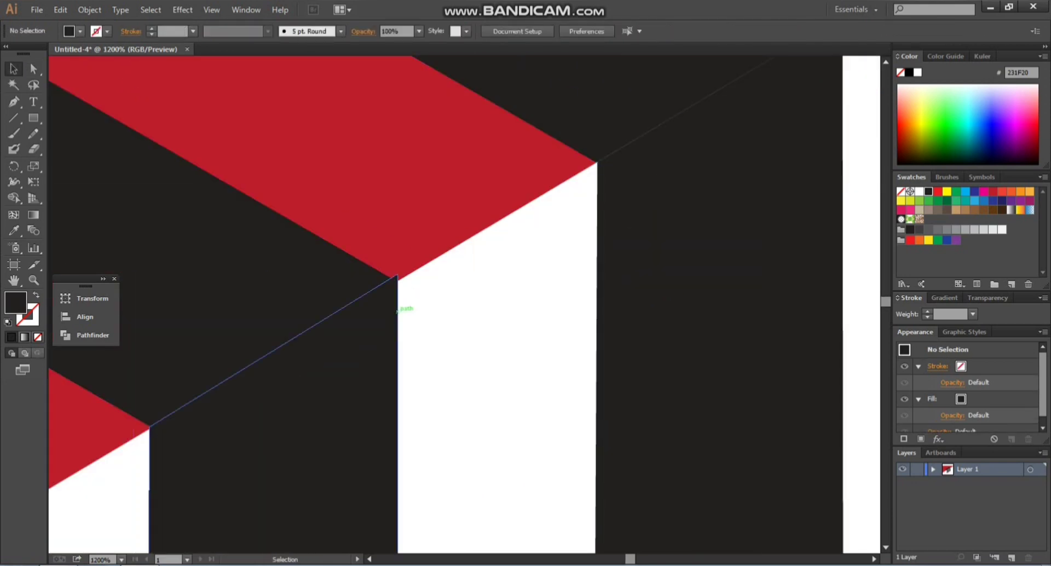
left_click_drag(399, 310, 396, 339)
left_click_drag(395, 305, 395, 281)
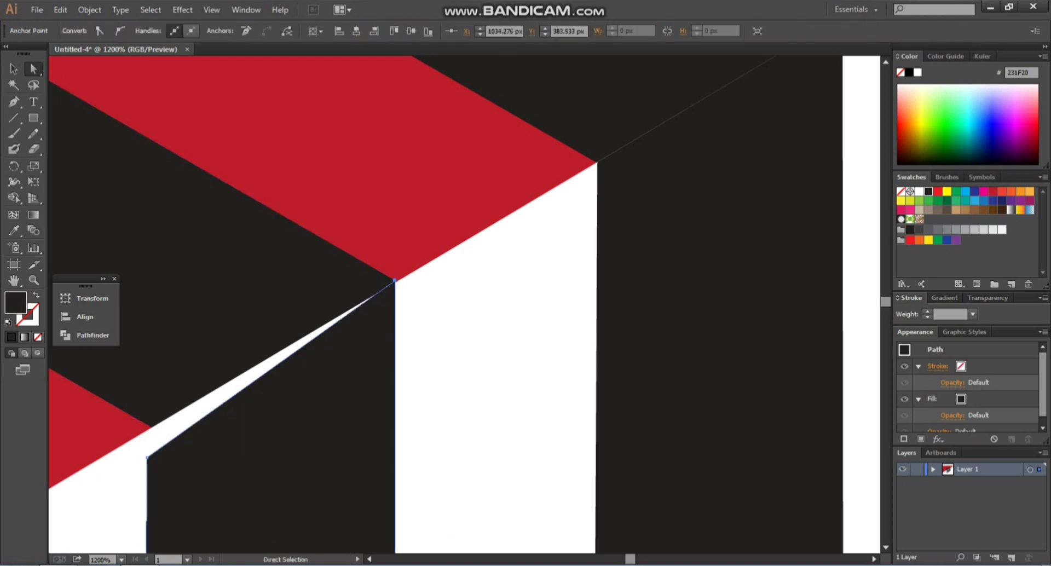
left_click_drag(147, 457, 151, 427)
scroll(323, 293, "down", 3)
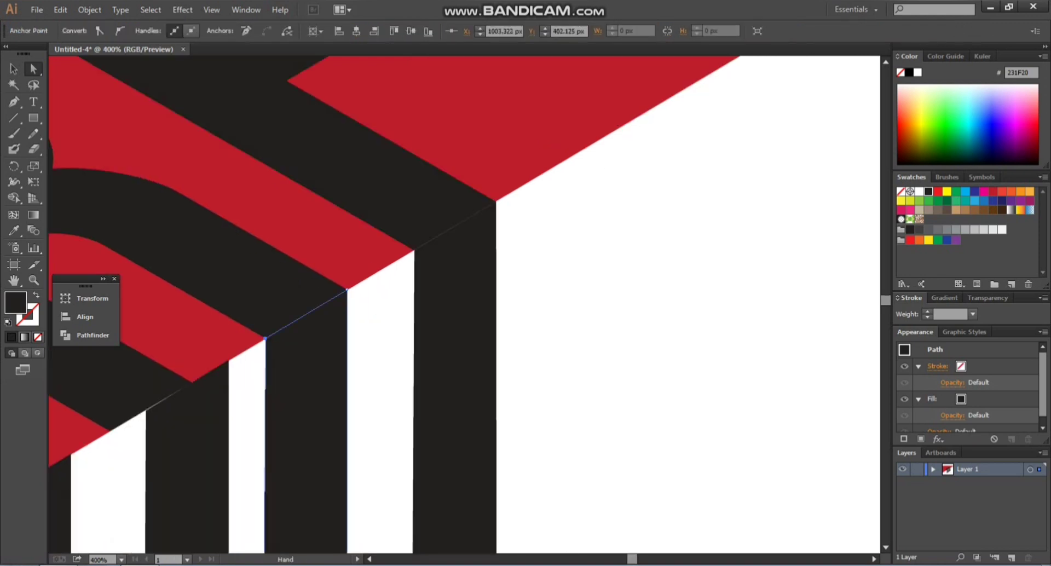
Step: Move the next strip under the B's left leg and snap its two top anchors onto the leg's corners
left_click_drag(323, 293, 390, 226)
left_click_drag(226, 302, 394, 457)
left_click_drag(323, 372, 543, 331)
key("v")
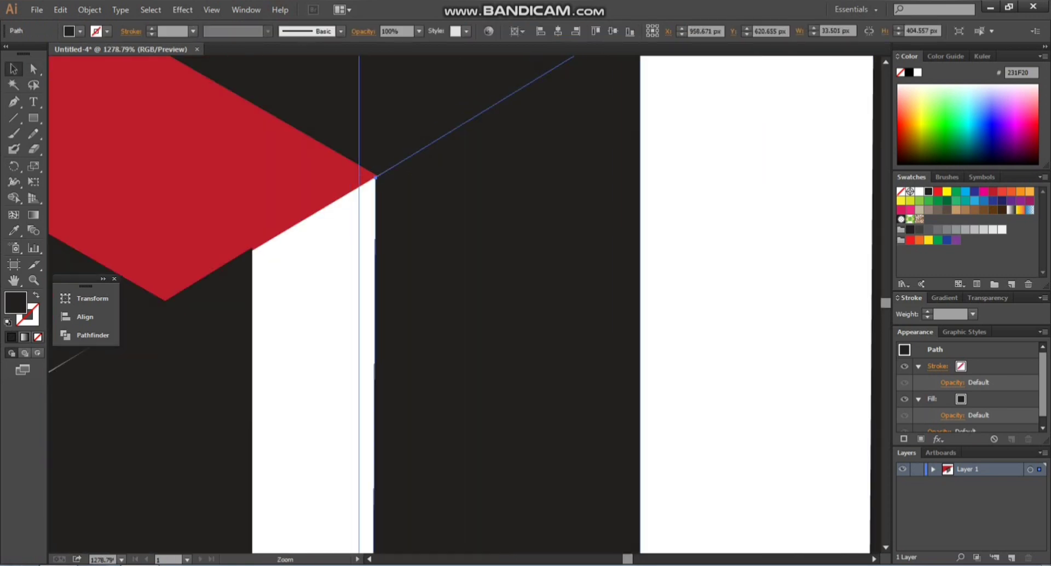
left_click_drag(327, 143, 514, 264)
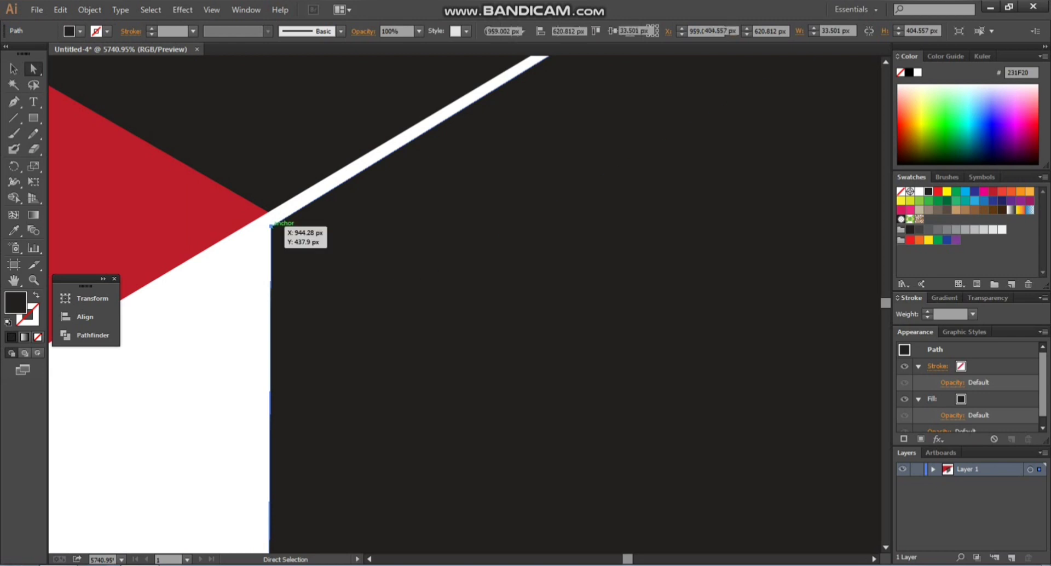
left_click_drag(271, 224, 99, 487)
scroll(323, 219, "down", 2)
left_click_drag(731, 83, 626, 250)
scroll(711, 333, "down", 4)
left_click_drag(710, 333, 861, 103)
Step: Move the next strip under the O's right leg and snap its upper-left anchor onto the leg's lower corner
key("v")
left_click_drag(512, 351, 458, 382)
left_click_drag(354, 329, 446, 397)
key("a")
left_click_drag(314, 261, 327, 247)
scroll(327, 247, "down", 2)
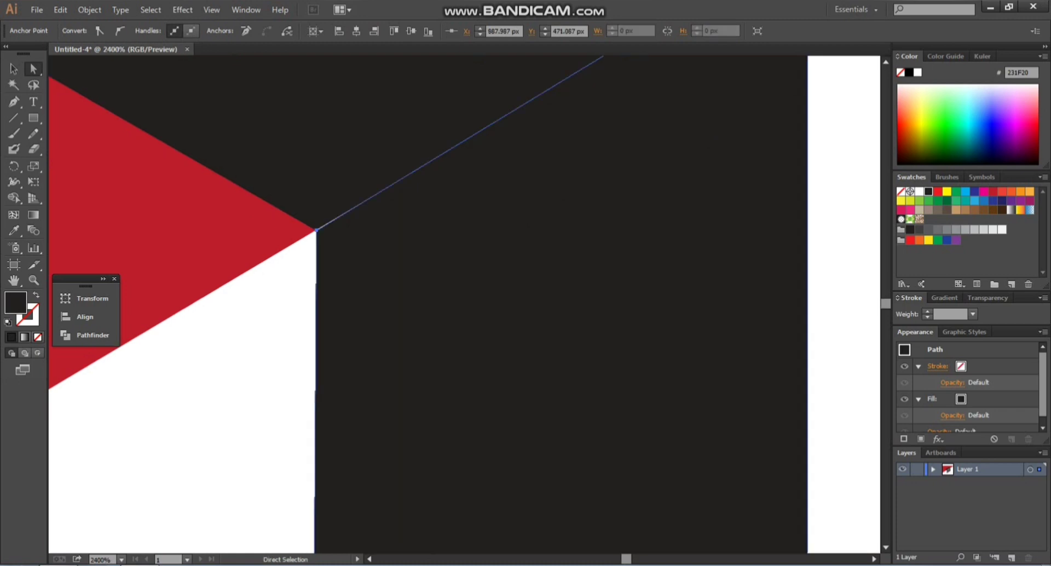
Step: Snap the upper-right anchor of the strip under the O's right leg onto the leg's other corner and deselect it
scroll(327, 248, "up", 2)
left_click_drag(343, 174, 211, 477)
scroll(363, 306, "down", 2)
left_click_drag(867, 78, 532, 261)
left_click(617, 317)
scroll(617, 317, "down", 6)
left_click_drag(558, 394, 683, 138)
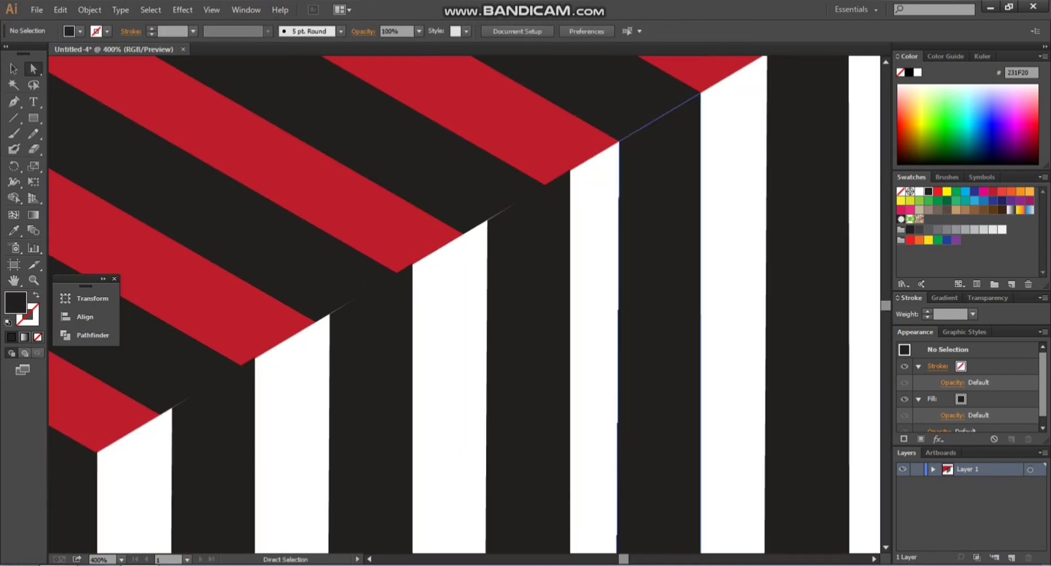
Step: Move the next strip under the O's left leg so its upper-left anchor meets the leg's corner, and deselect it
key("v")
left_click_drag(526, 233, 497, 268)
left_click_drag(416, 188, 609, 320)
left_click_drag(441, 309, 467, 208)
key("ctrl+shift+a")
scroll(610, 259, "down", 2)
left_click_drag(609, 259, 594, 310)
Step: Snap the upper-right anchor of the strip under the O's left leg onto the leg's corner
key("a")
left_click(585, 187)
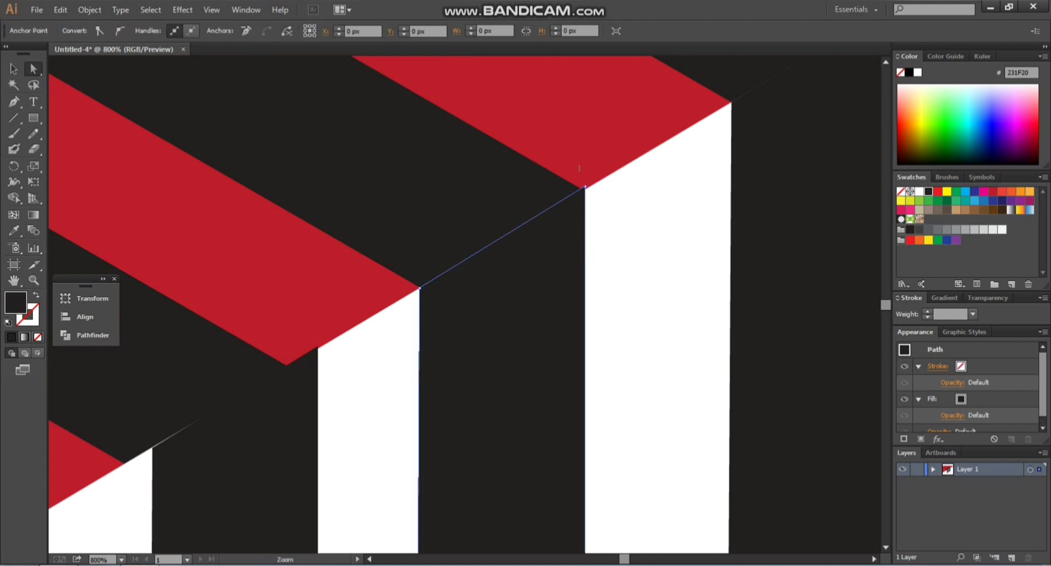
left_click_drag(539, 164, 649, 230)
left_click_drag(402, 225, 391, 254)
left_click(469, 285)
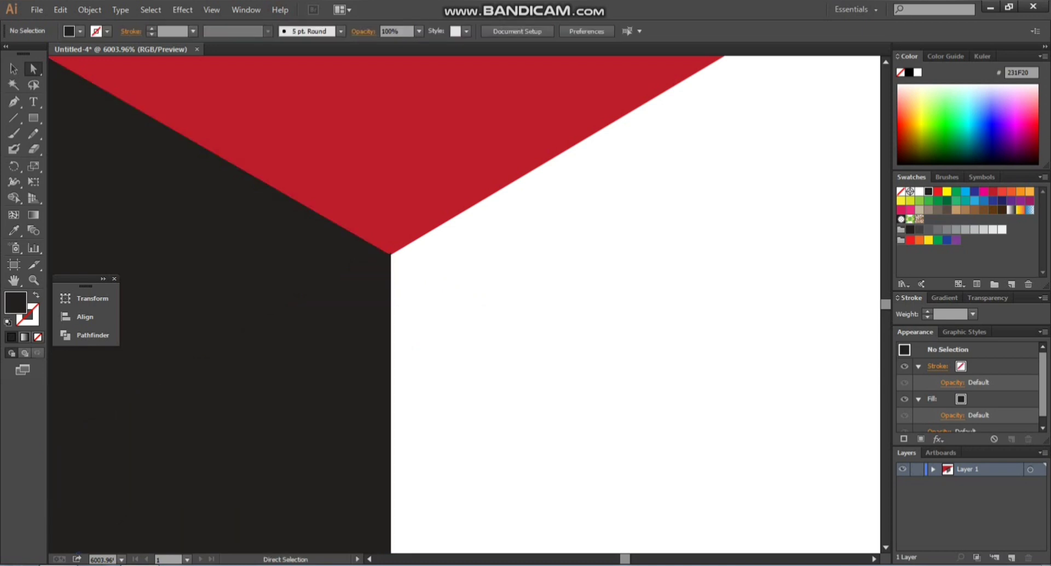
Step: Fine-tune the upper-right anchor of the O's left-leg strip so it meets the red corner exactly
scroll(469, 285, "down", 4)
left_click_drag(442, 282, 442, 282)
left_click(513, 310)
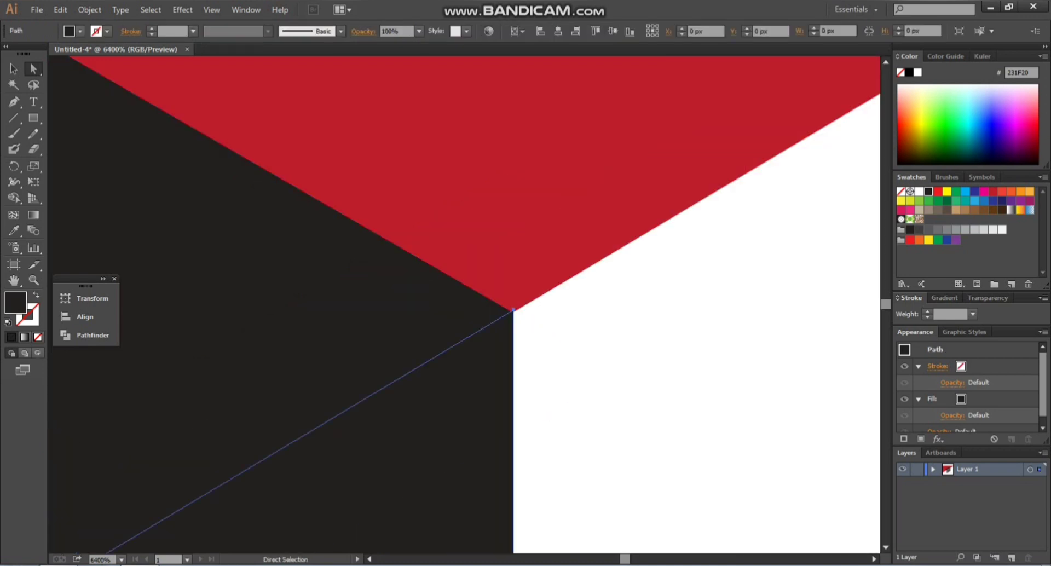
left_click_drag(514, 310, 599, 375)
left_click(605, 350)
scroll(605, 350, "down", 4)
left_click(544, 251)
mouse_move(544, 251)
left_mouse_down()
mouse_move(542, 302)
mouse_move(544, 250)
left_mouse_up()
left_click_drag(544, 250, 909, 33)
Step: Move the next strip under the D's right leg until its upper-left anchor meets the leg's corner
key("v")
key("ctrl+minus")
key("ctrl+minus")
key("ctrl+minus")
key("ctrl+minus")
key("ctrl+minus")
key("ctrl+minus")
key("ctrl+minus")
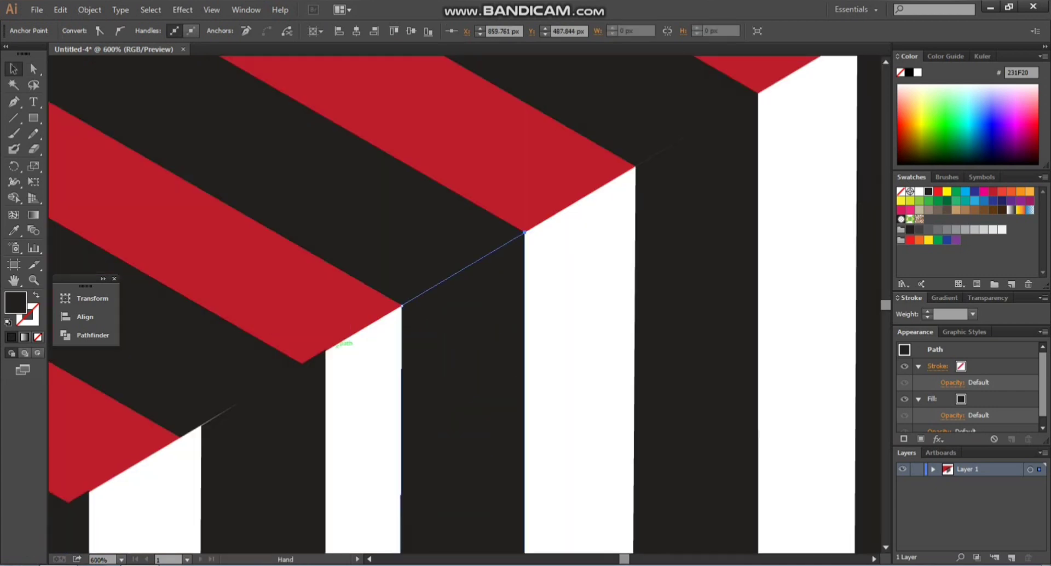
left_click_drag(334, 342, 461, 295)
left_click_drag(414, 370, 384, 387)
key("ctrl+space")
left_click_drag(289, 364, 392, 435)
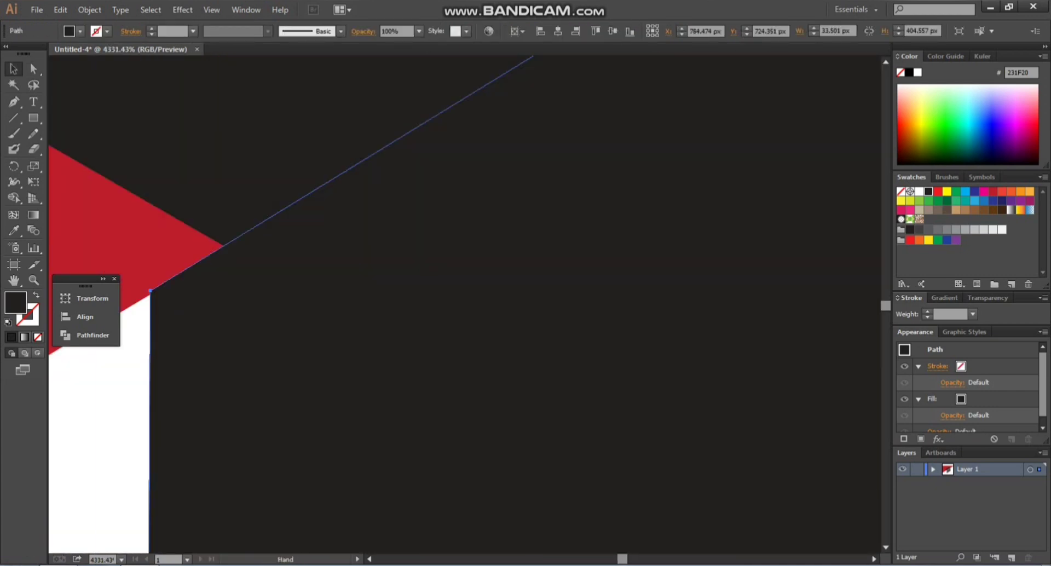
left_click_drag(384, 365, 478, 387)
left_click_drag(323, 350, 120, 501)
key("space")
key("space")
left_click_drag(120, 465, 627, 320)
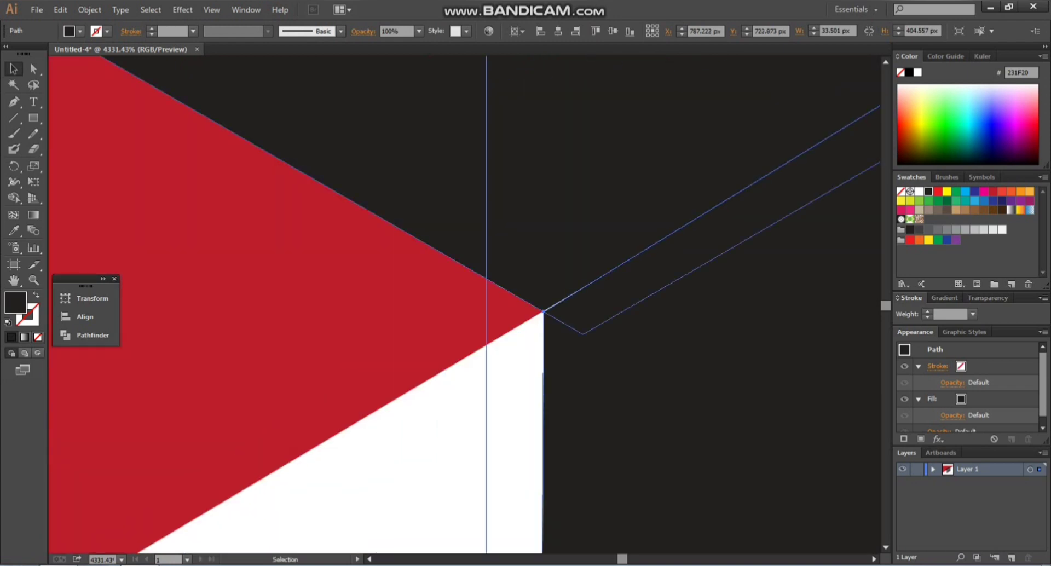
Step: Snap the upper-right anchor of the strip under the D's right leg onto the leg's corner and deselect it
key("a")
left_click_drag(544, 312, 76, 550)
scroll(544, 311, "down", 2)
key("space")
mouse_move(568, 270)
left_mouse_down()
mouse_move(564, 307)
mouse_move(563, 283)
left_mouse_up()
left_click(624, 337)
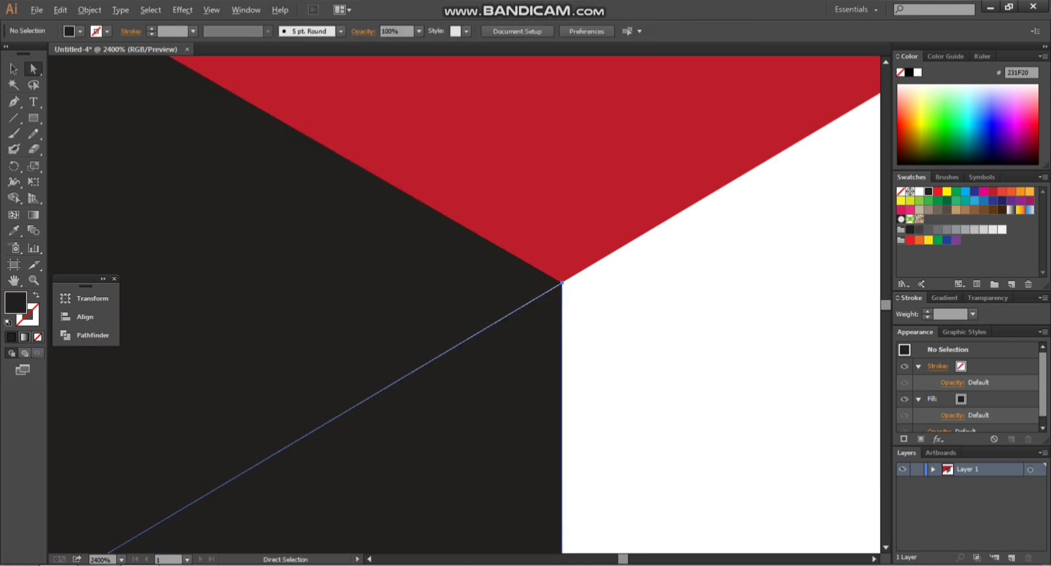
Step: Move the next strip under the D's left leg so its upper-left anchor meets the leg's corner
scroll(624, 336, "down", 6)
key("space")
left_click_drag(624, 337, 703, 173)
key("v")
left_click_drag(538, 282, 514, 283)
key("ctrl+space")
left_click_drag(483, 222, 603, 313)
left_click_drag(451, 332, 549, 308)
left_click_drag(384, 337, 358, 325)
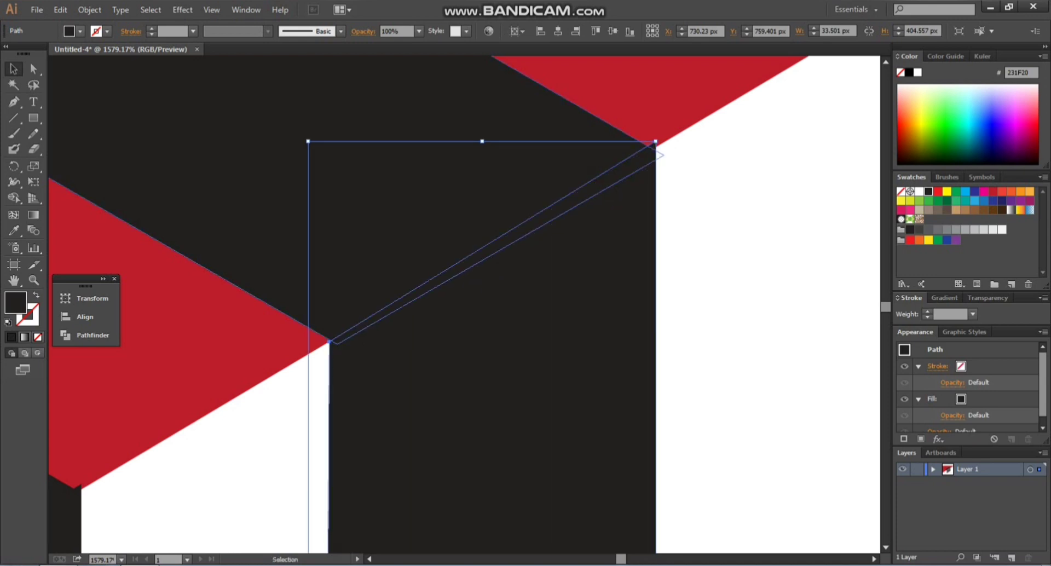
Step: Snap the upper-right anchor of the strip under the D's left leg onto the leg's corner and deselect it
key("a")
left_click_drag(655, 185, 654, 148)
left_click(671, 217)
scroll(671, 217, "down", 9)
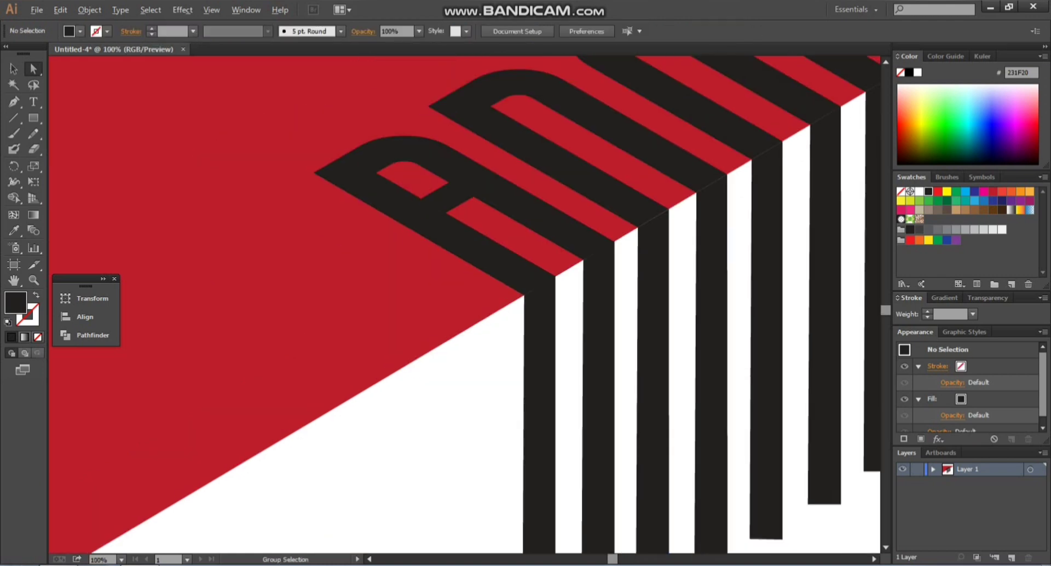
Step: Duplicate the white triangle, placing the copy about 131 px to the right and 135 px lower, and deselect it
left_click_drag(673, 215, 374, 198)
key("v")
scroll(497, 300, "down", 2)
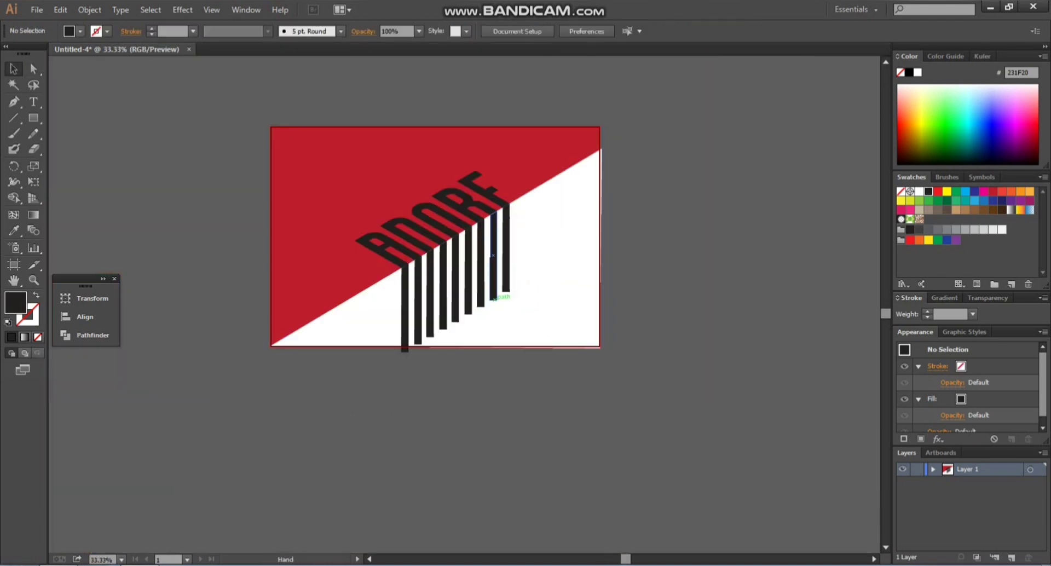
left_click_drag(498, 300, 471, 332)
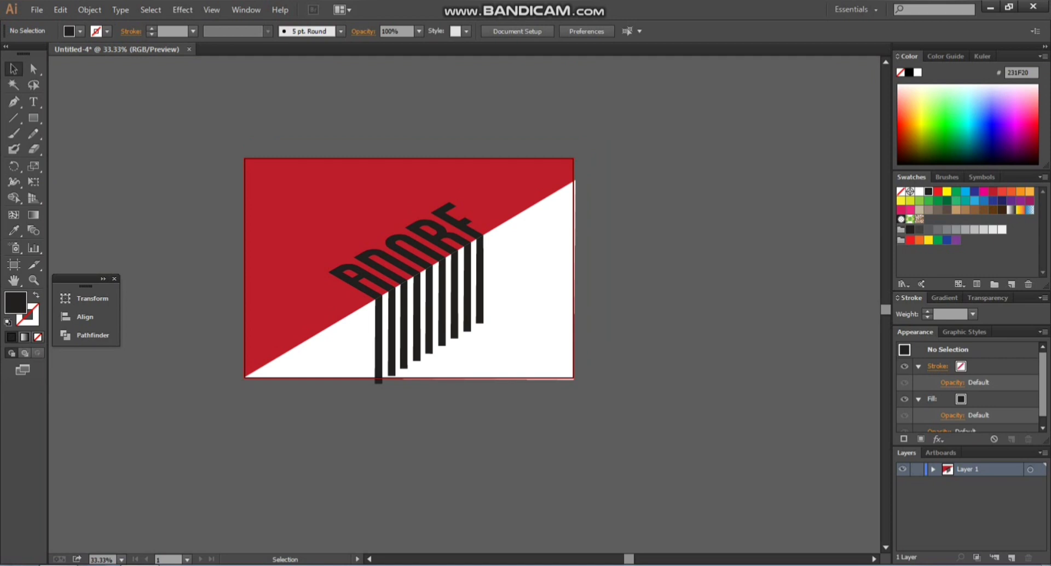
left_click(574, 331)
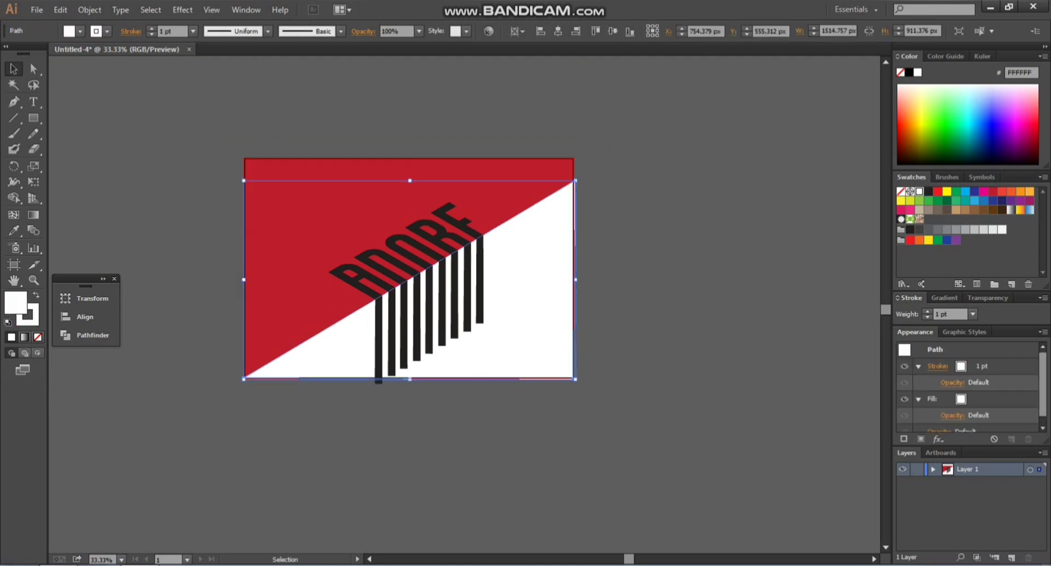
left_click_drag(537, 300, 562, 324)
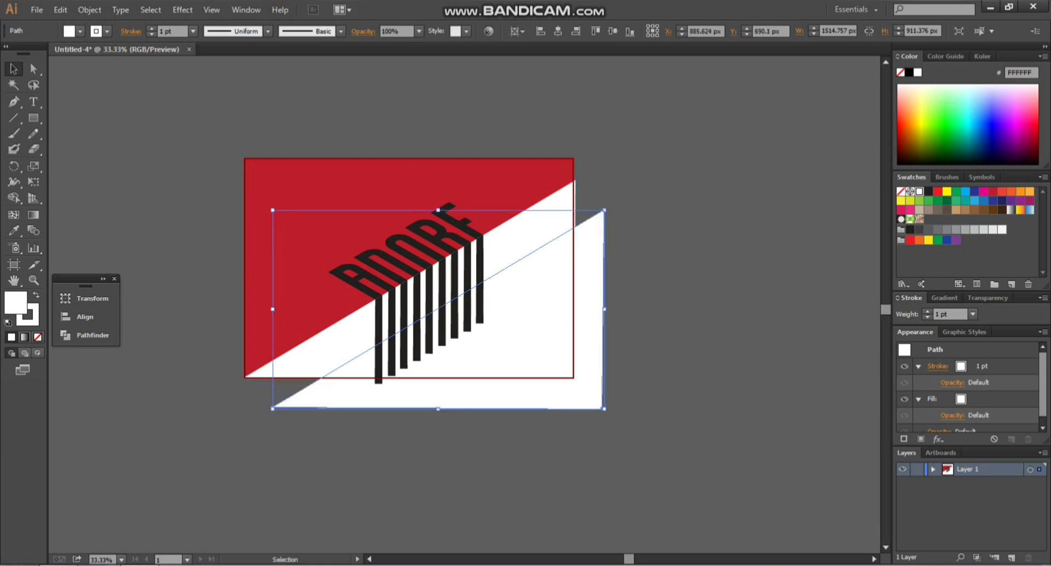
left_click(377, 340, "shift")
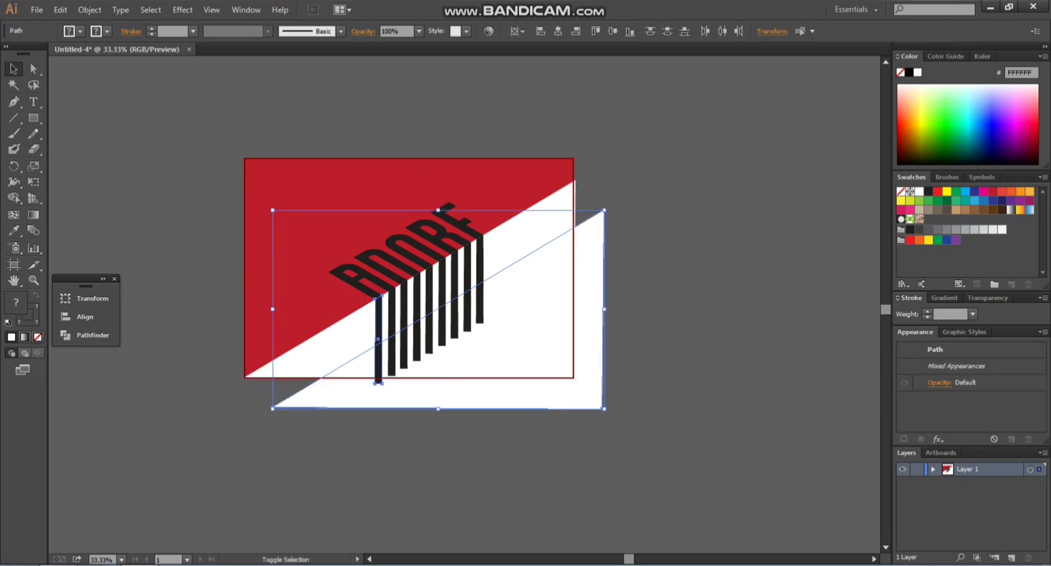
left_click(407, 414)
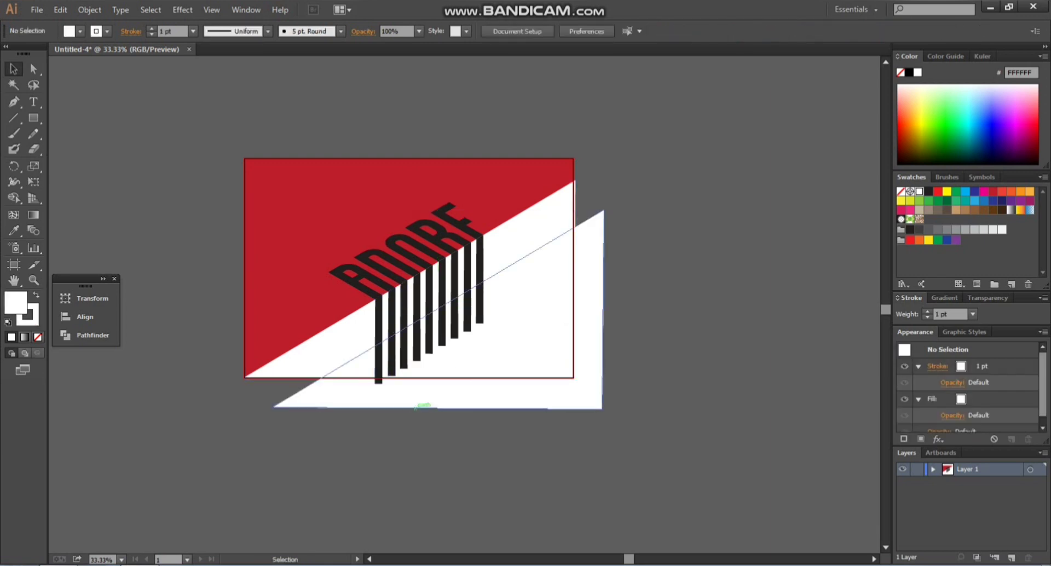
Step: Try sending the offset white triangle copy to the back of the stacking order
right_click(455, 364)
mouse_move(491, 340)
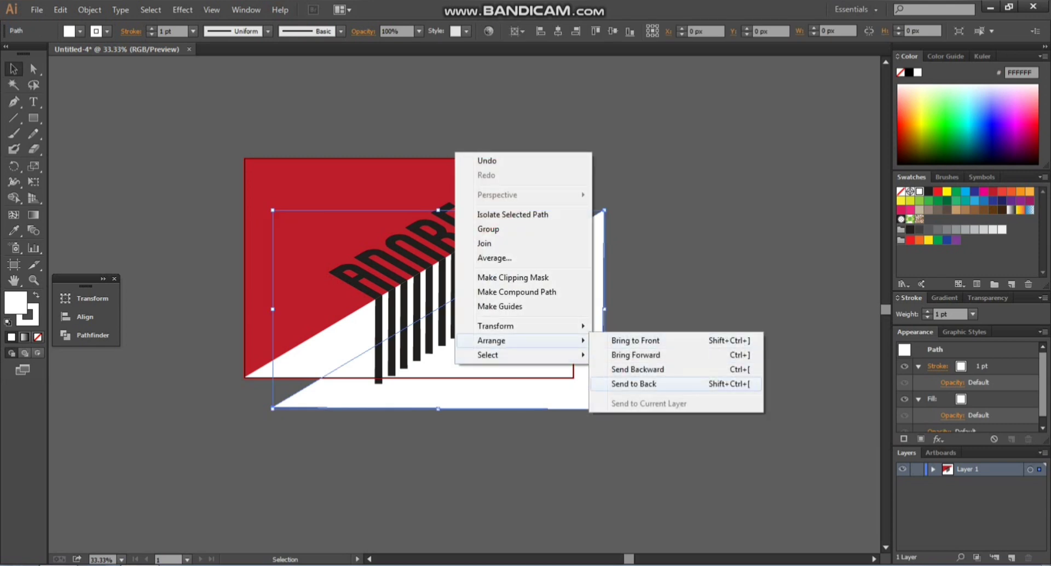
left_click(634, 384)
Step: Try bringing the original white triangle to the front, and undo that stacking change
left_click(567, 362)
right_click(568, 362)
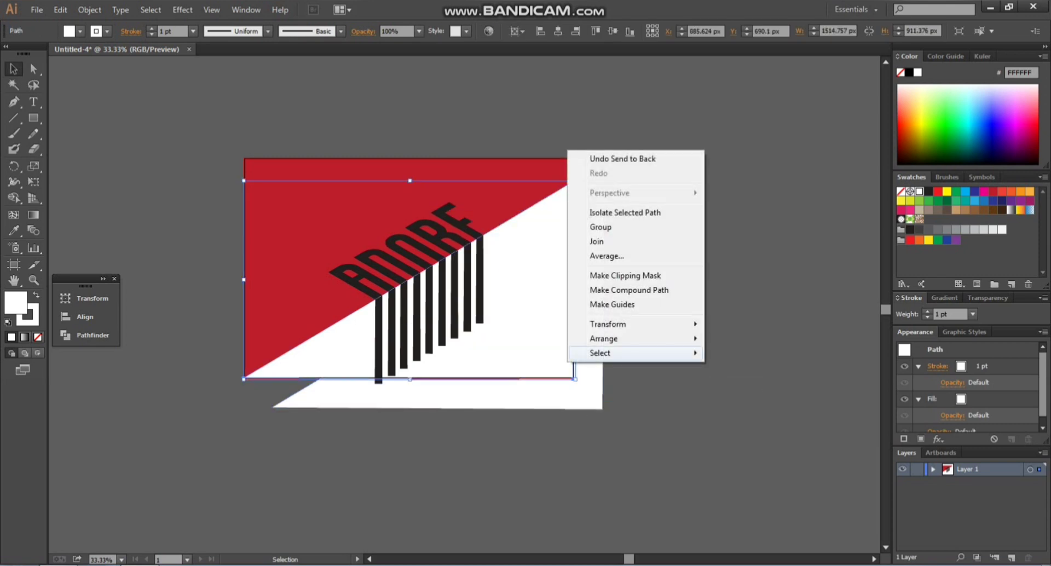
mouse_move(604, 339)
left_click(747, 338)
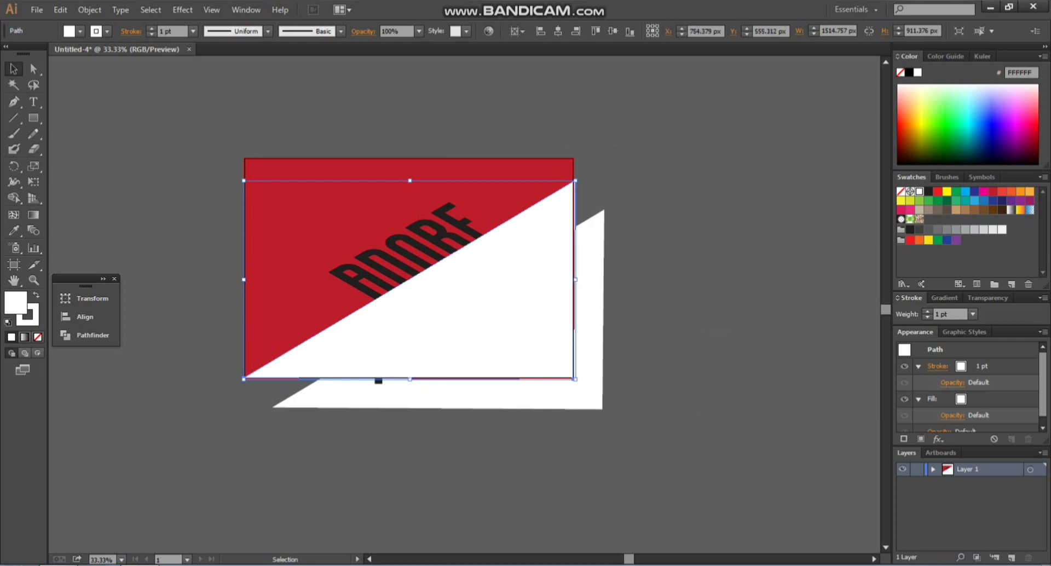
left_click(747, 338)
left_click(516, 262)
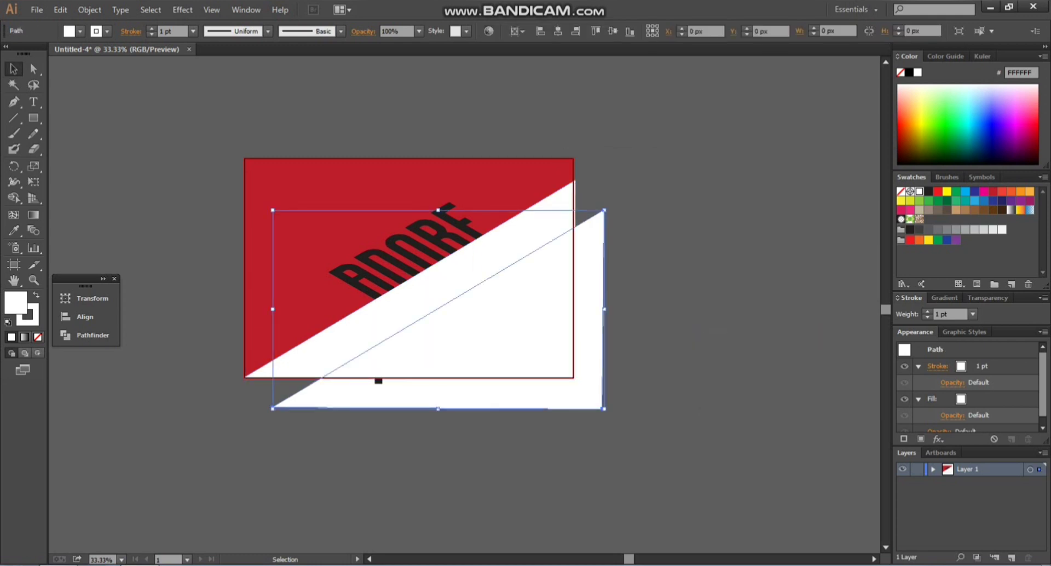
left_click(515, 263)
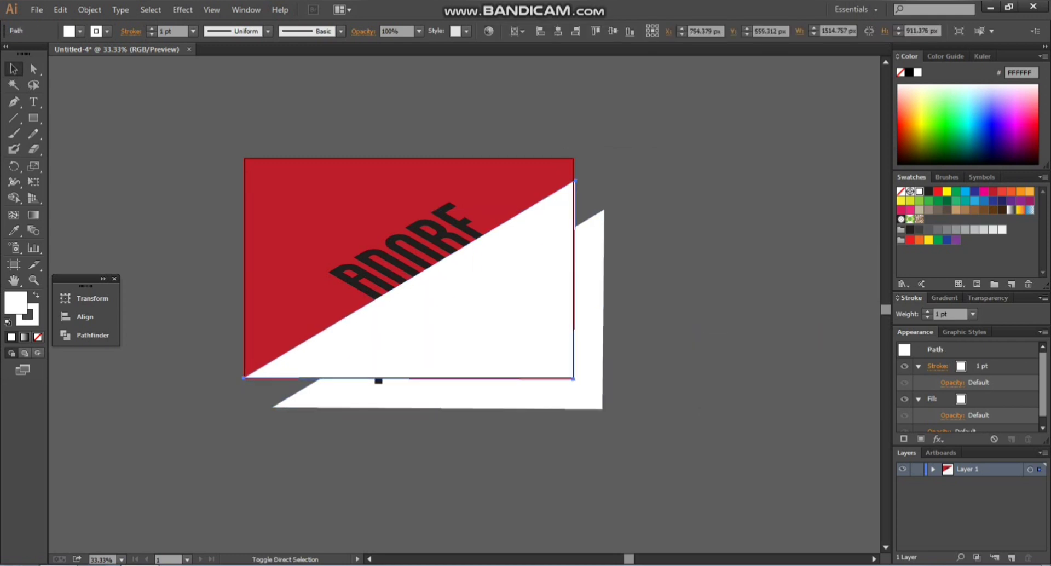
key("ctrl+shift+[")
key("ctrl+z")
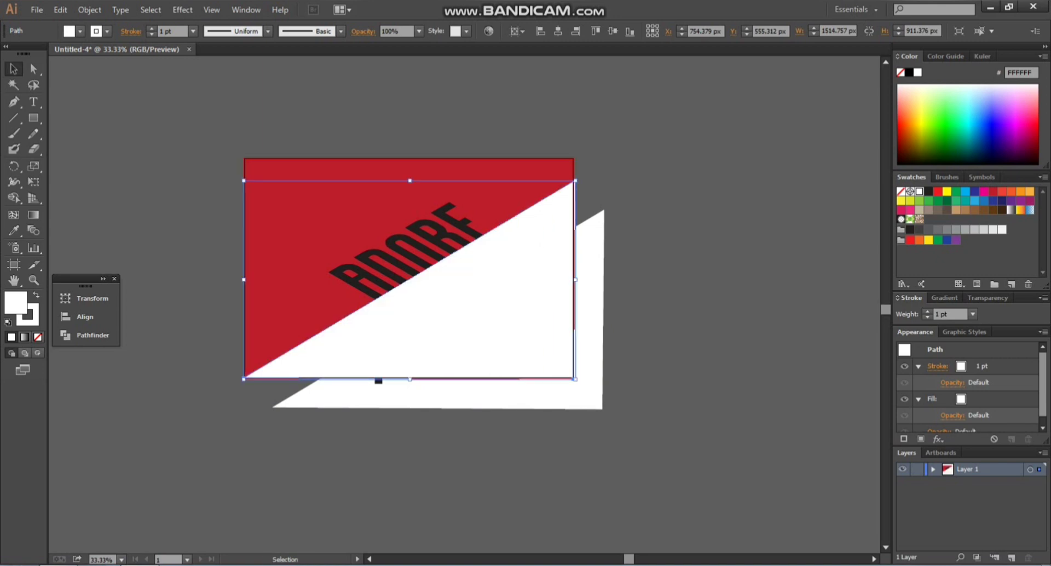
key("ctrl+[")
Step: Bring the offset white triangle copy to the front over the strips' lower ends, and reselect it
left_click(580, 308)
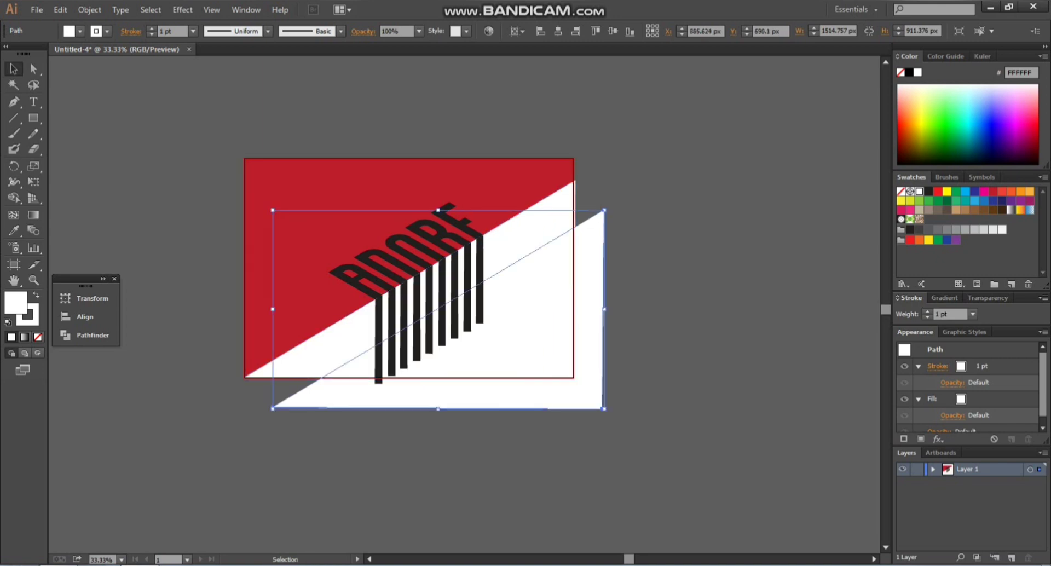
right_click(579, 306)
mouse_move(629, 480)
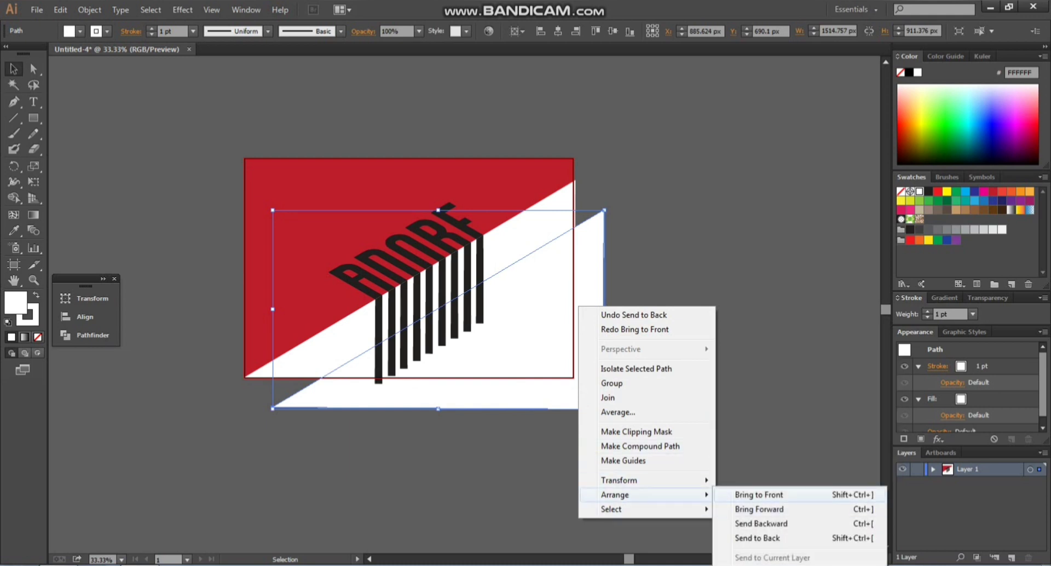
left_click(758, 495)
key("ctrl+shift+a")
left_click_drag(438, 274, 465, 281)
left_click_drag(224, 188, 768, 404)
left_click(649, 383)
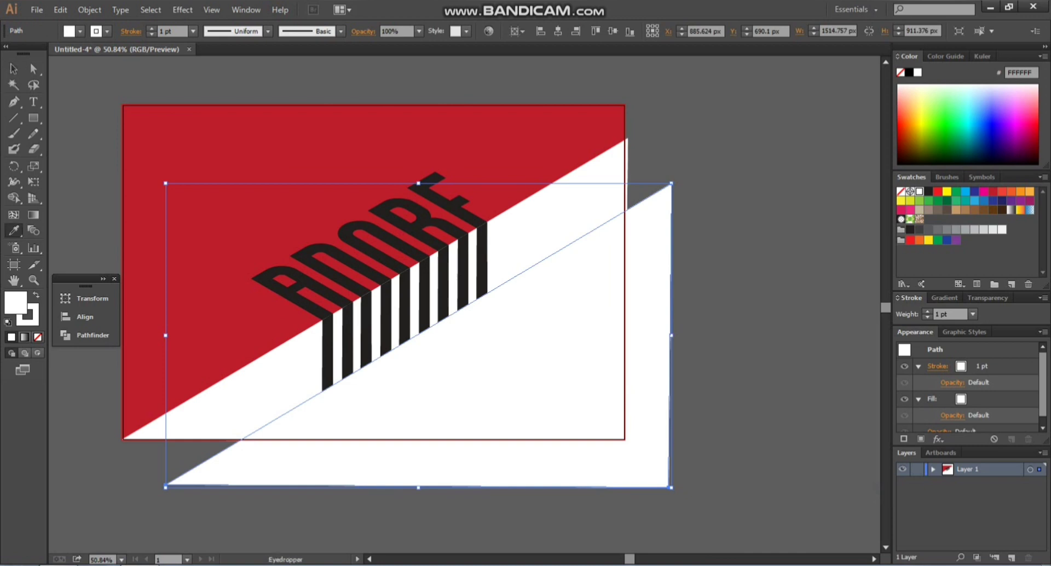
Step: Match the offset white triangle's fill to the poster's red background, and deselect it
left_click(383, 137)
key("v")
key("ctrl+shift+a")
Step: Fill the original white triangle behind the strips with dark blue (262262), and deselect it
left_click(575, 208)
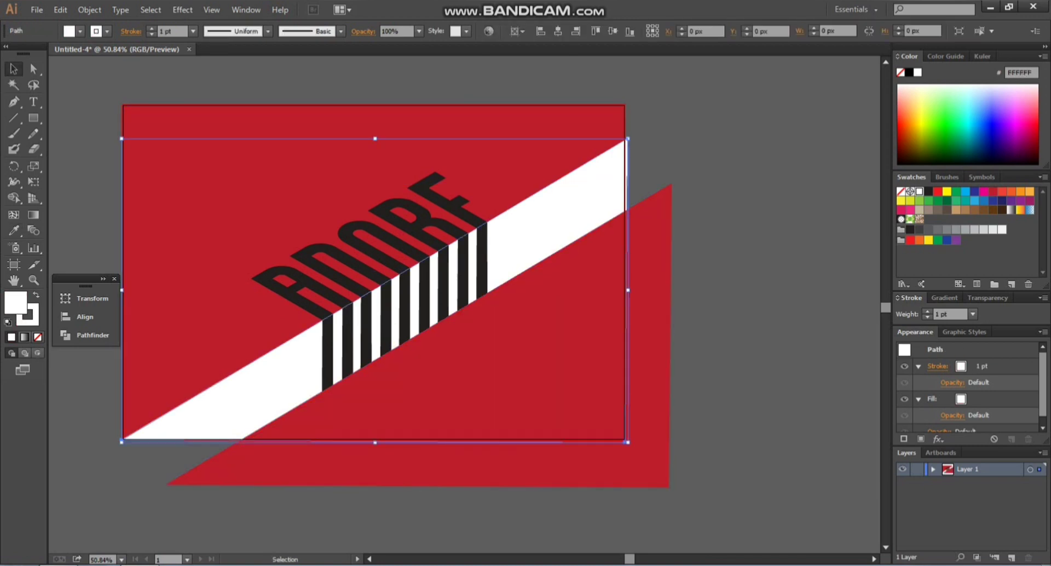
left_click(1002, 201)
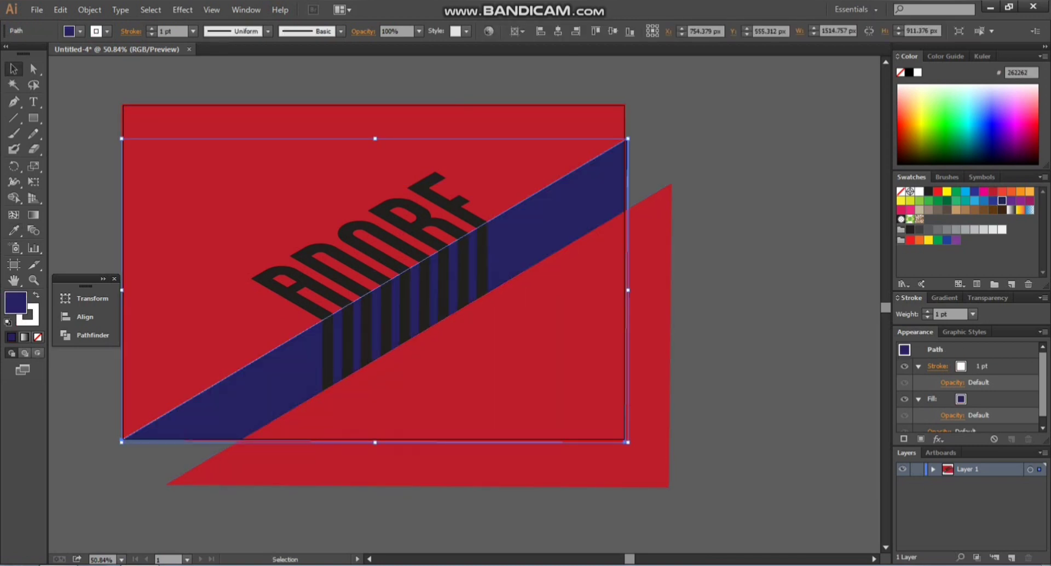
key("ctrl+shift+a")
Step: Set the blending mode of all nine black strips below the letters to Soft Light, and deselect them
left_click(328, 366)
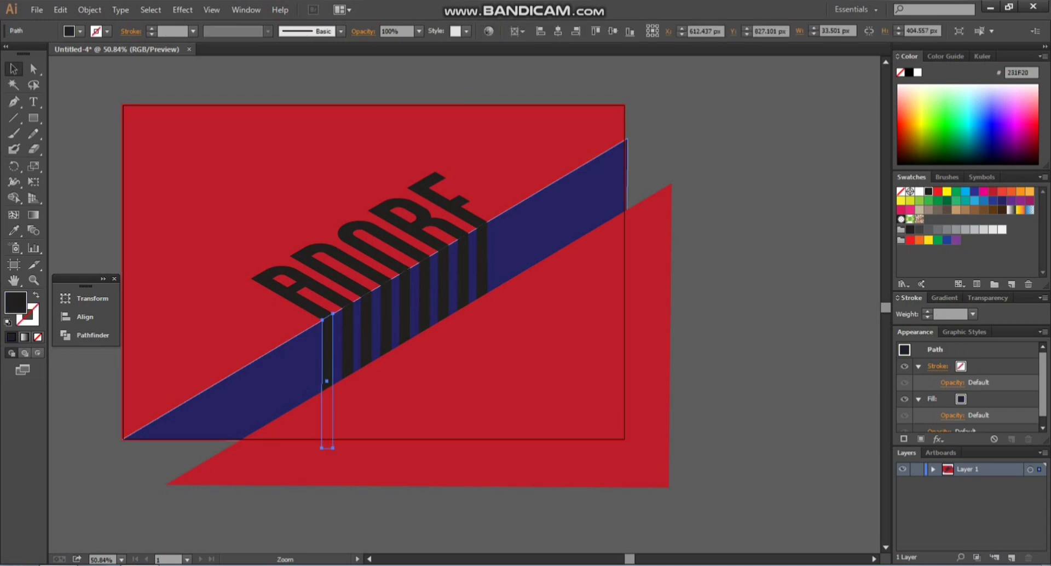
left_click_drag(260, 183, 626, 340)
left_click(553, 364, "shift")
left_click(509, 361, "shift")
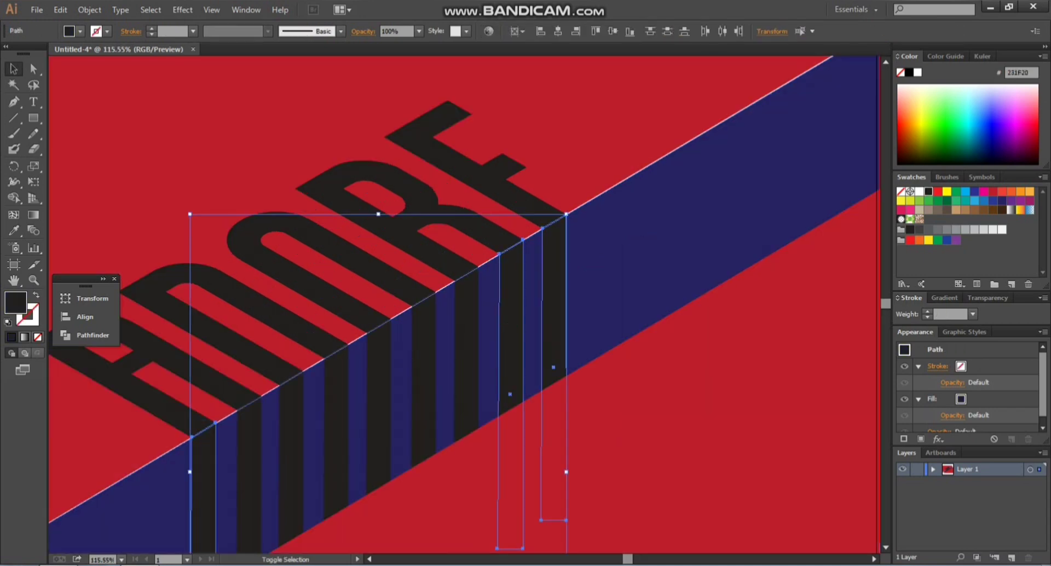
left_click(456, 345, "shift")
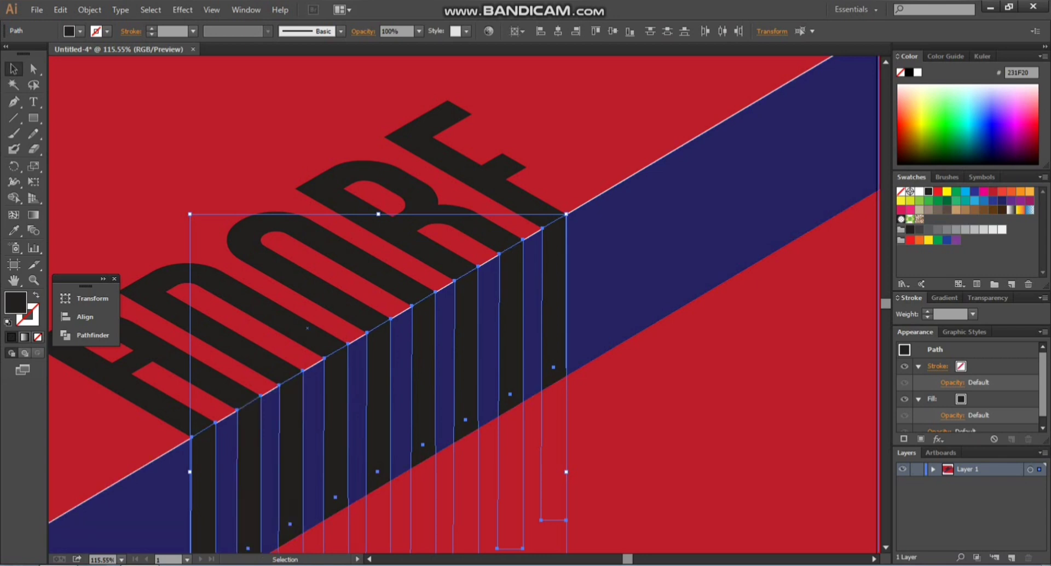
left_click(987, 298)
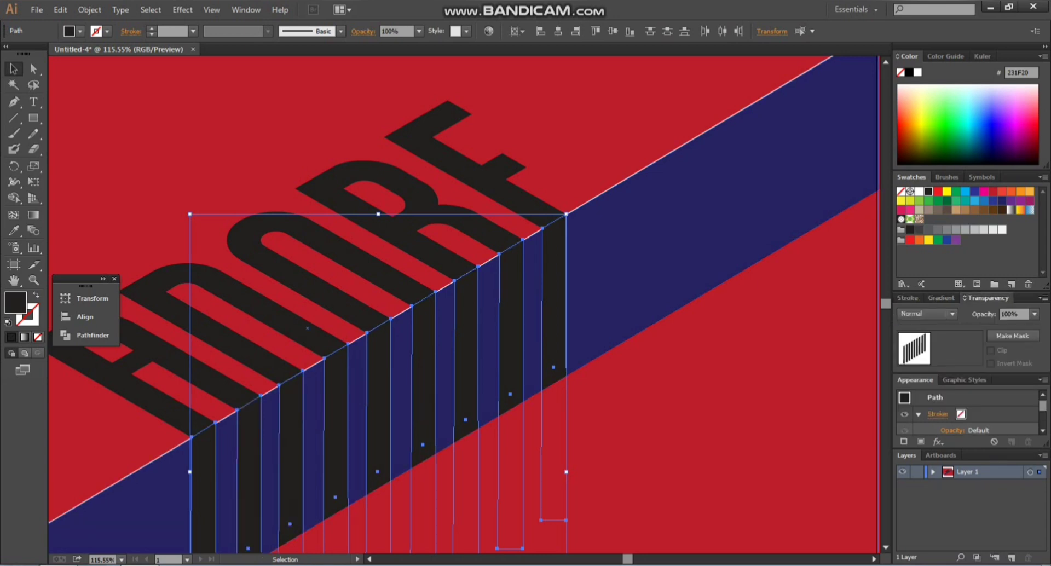
left_click(927, 313)
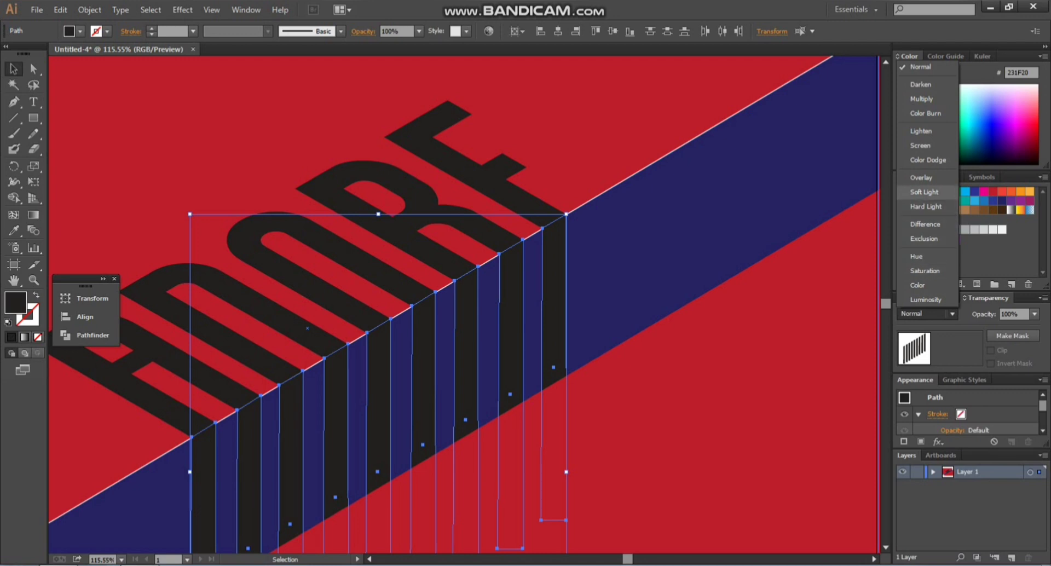
left_click(924, 192)
key("ctrl+minus")
key("ctrl+minus")
key("ctrl+minus")
key("ctrl+minus")
key("ctrl+minus")
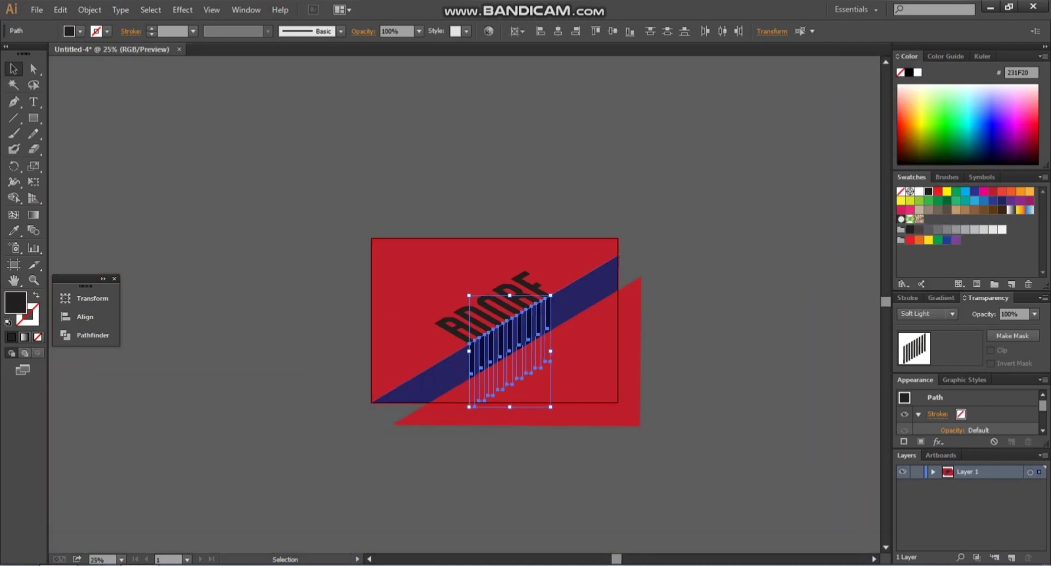
key("ctrl+shift+a")
Step: Remove the white stroke from the dark blue triangle, and deselect it
left_click_drag(292, 231, 673, 415)
left_click(673, 414)
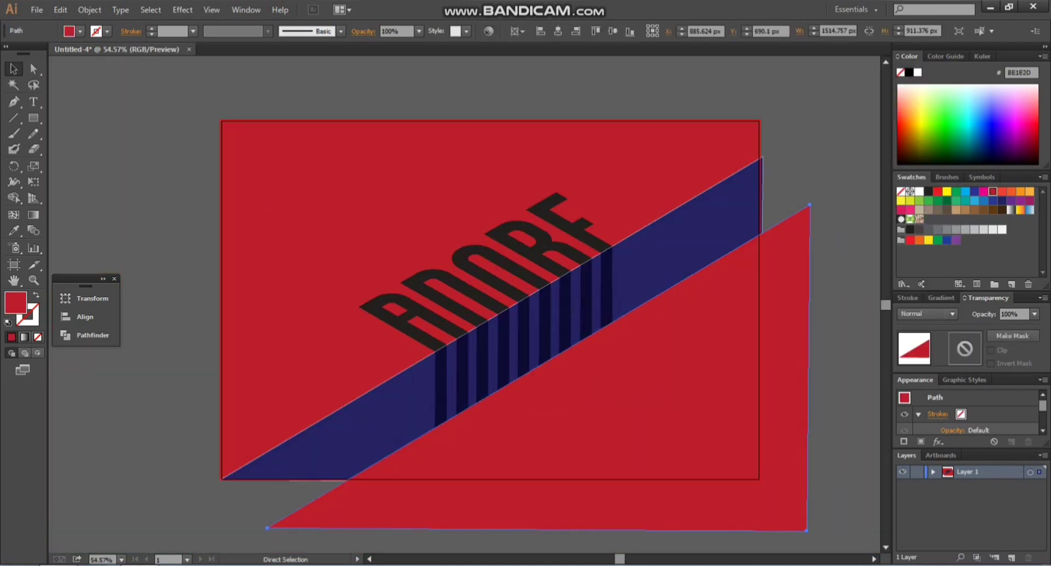
key("ctrl+0")
key("ctrl+alt+shift+s")
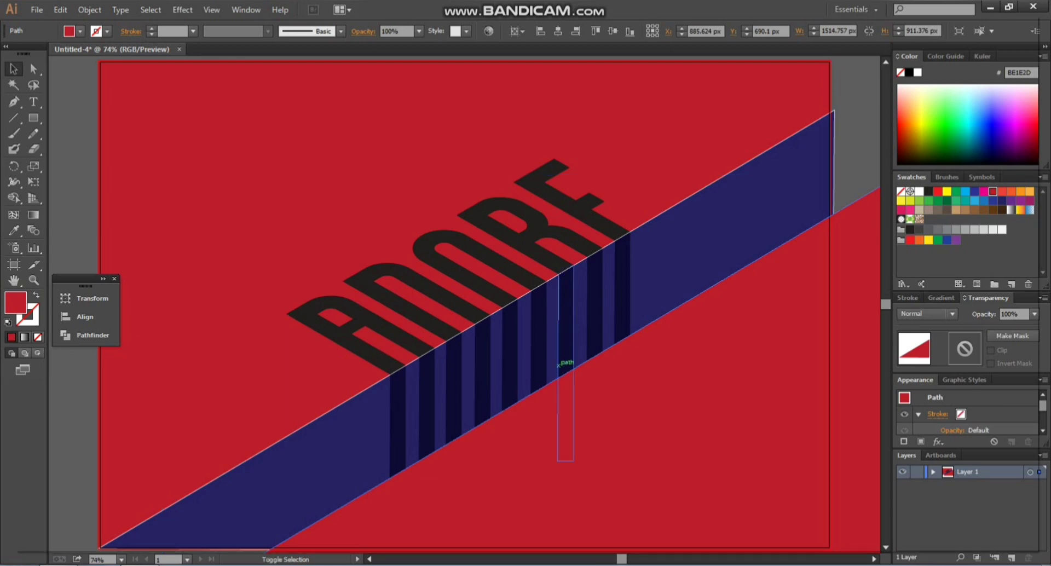
key("Escape")
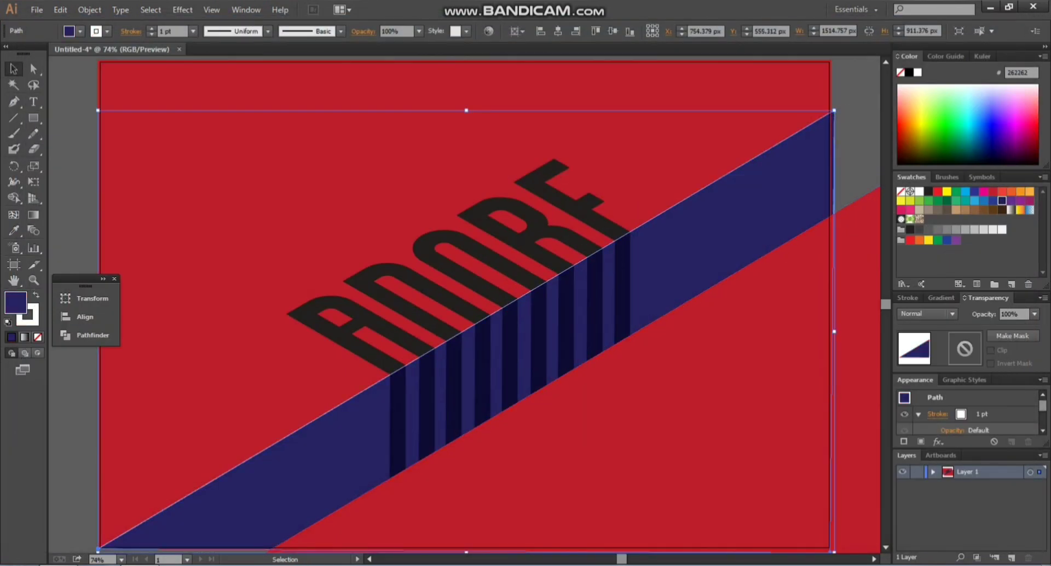
scroll(266, 311, "down", 2)
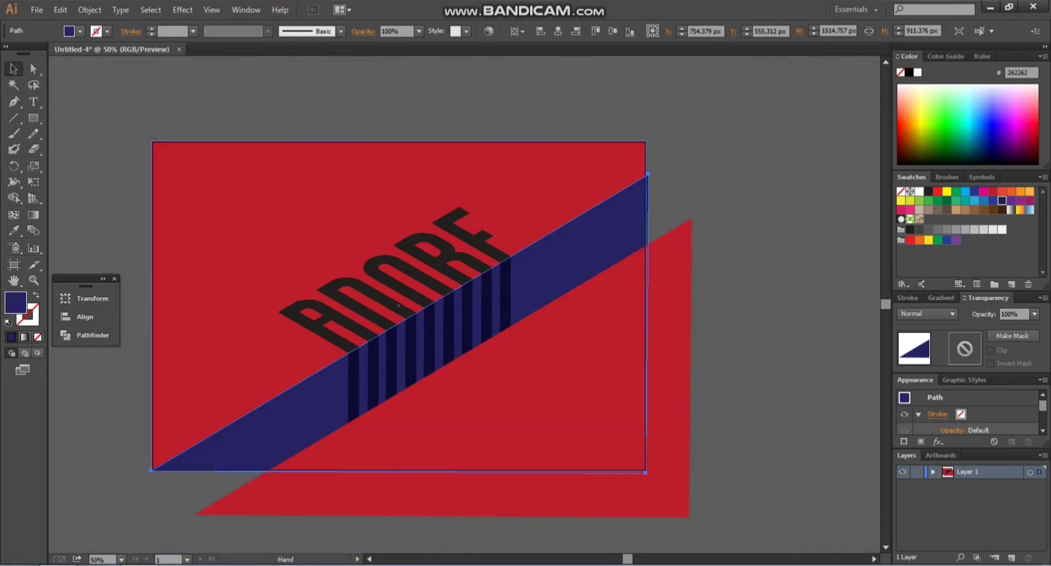
left_click_drag(266, 311, 315, 284)
key("ctrl+shift+a")
Step: Pull the offset red triangle's three corner anchors in to the artboard's edges, placing the lower-left one at about X 341, Y 1011 px
left_click(316, 471)
key("a")
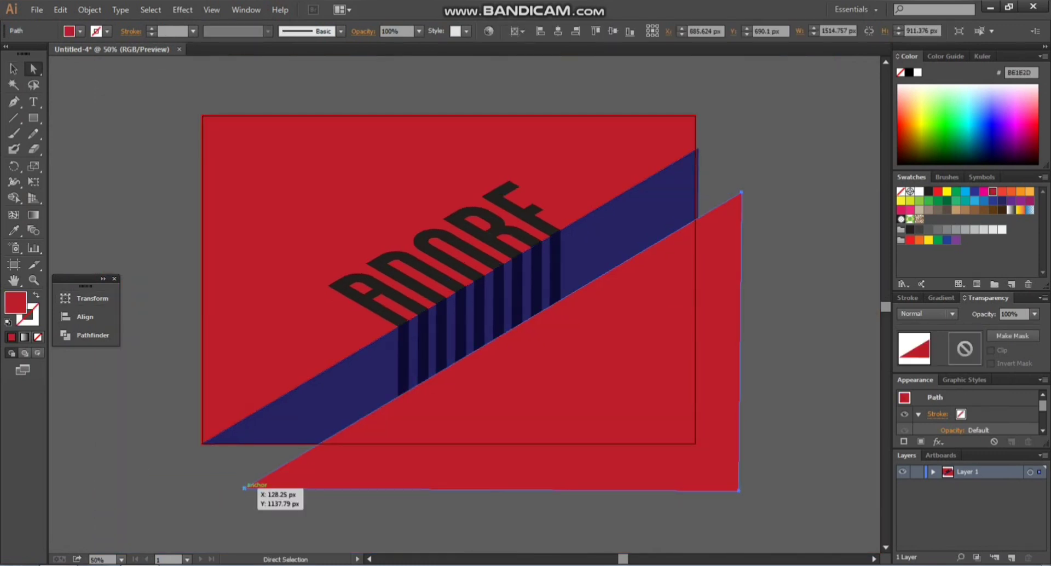
left_click_drag(244, 487, 313, 447)
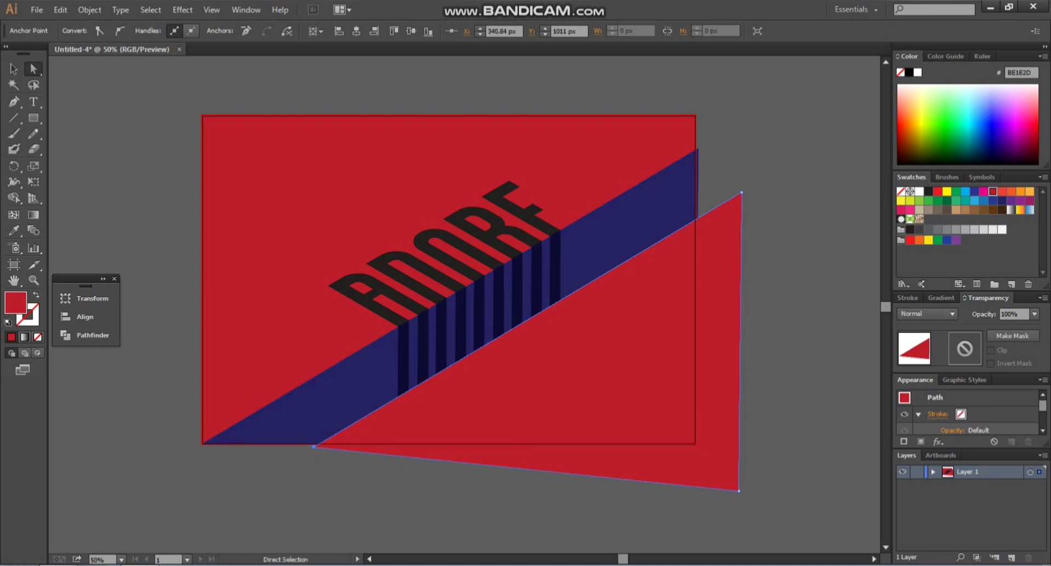
left_click_drag(739, 490, 696, 444)
left_click_drag(742, 192, 695, 219)
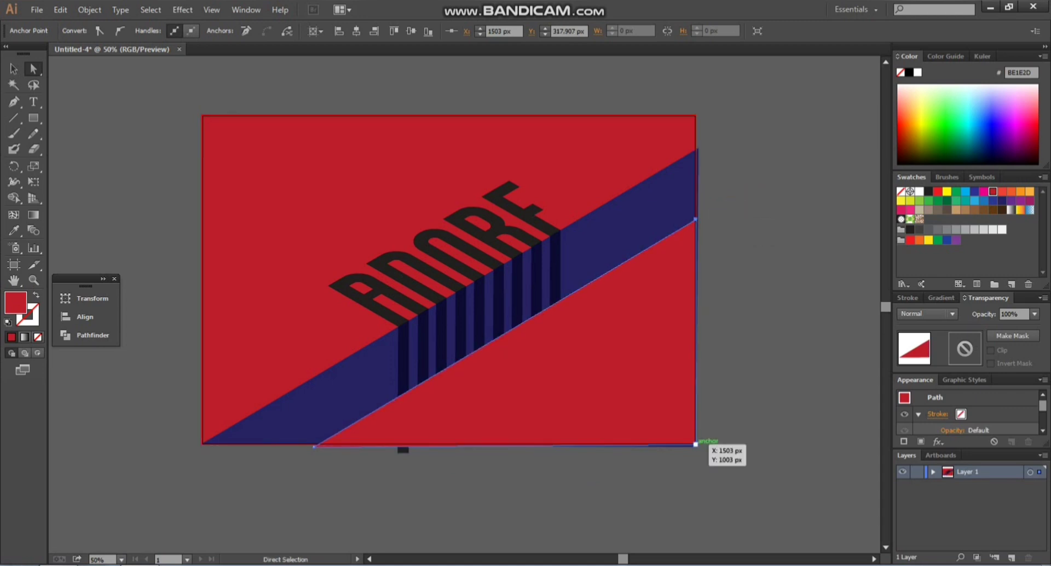
left_click_drag(696, 444, 695, 454)
key("v")
left_click(651, 532)
Step: Examine the composition in full-screen mode with nothing selected, and return to the normal screen mode
scroll(651, 532, "down", 1)
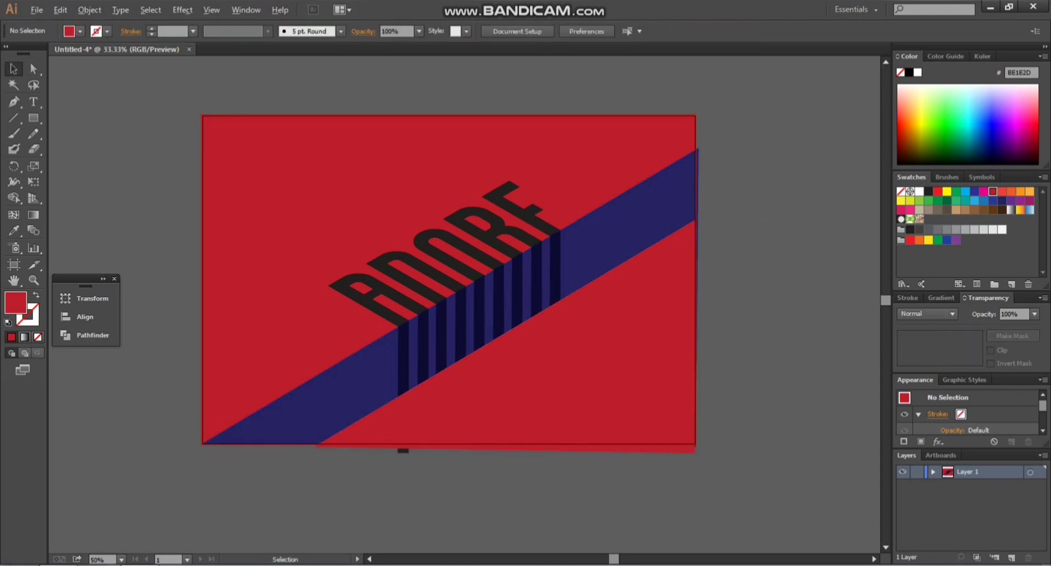
left_click(562, 393)
scroll(558, 412, "up", 4)
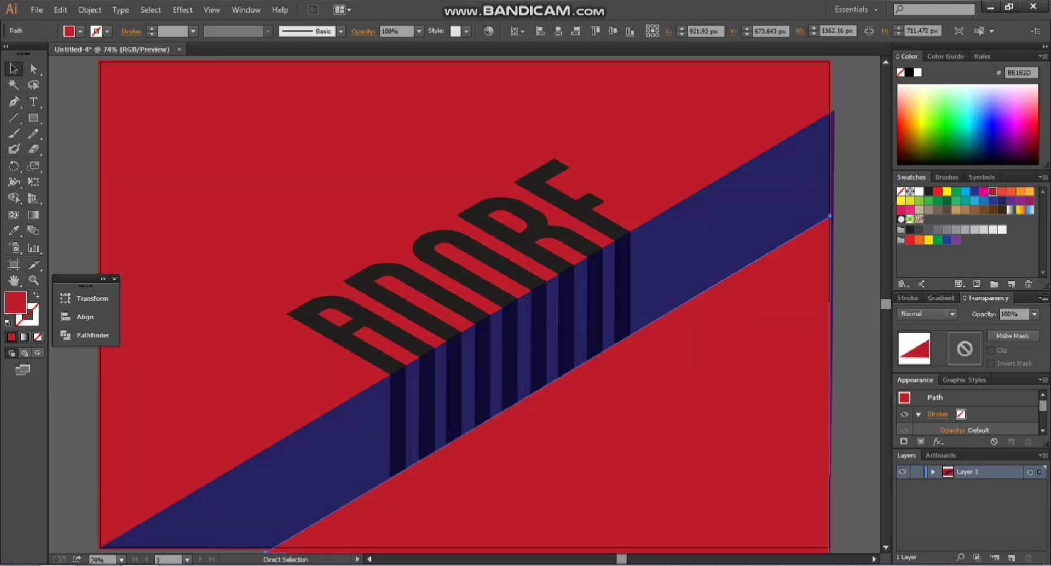
key("ctrl+alt+shift+s")
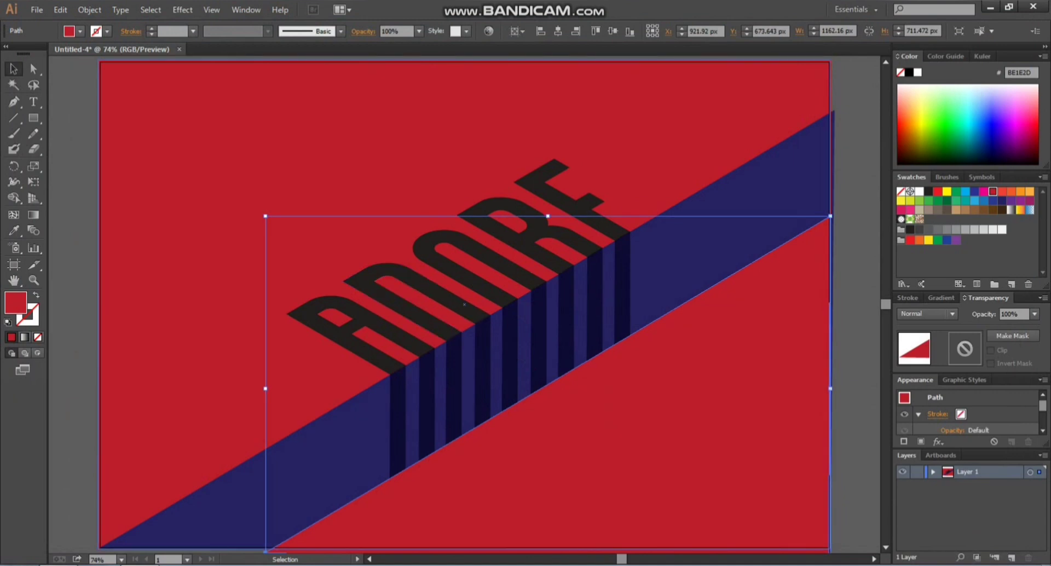
key("f")
key("f")
key("ctrl+0")
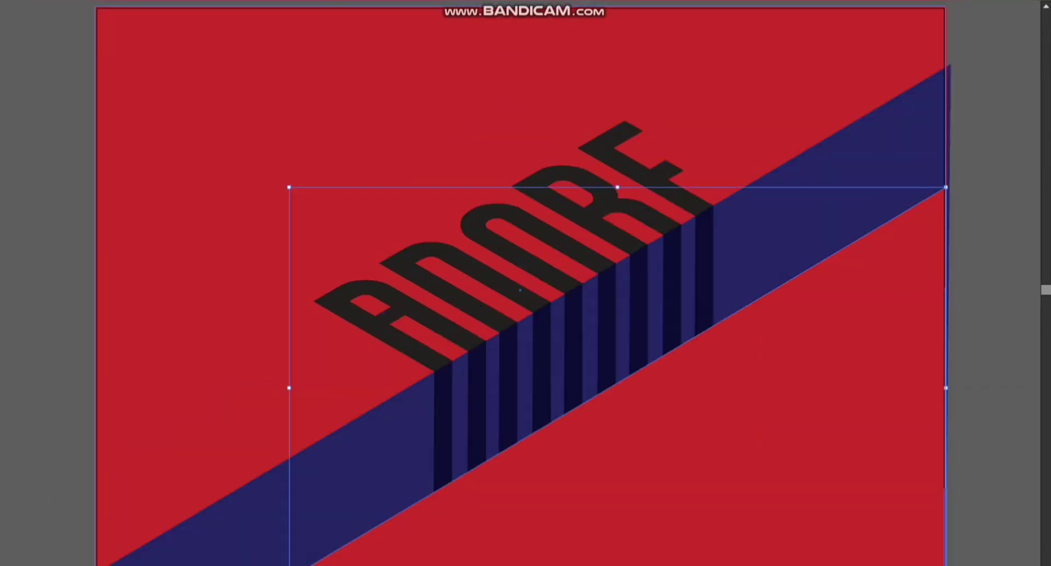
key("ctrl+shift+a")
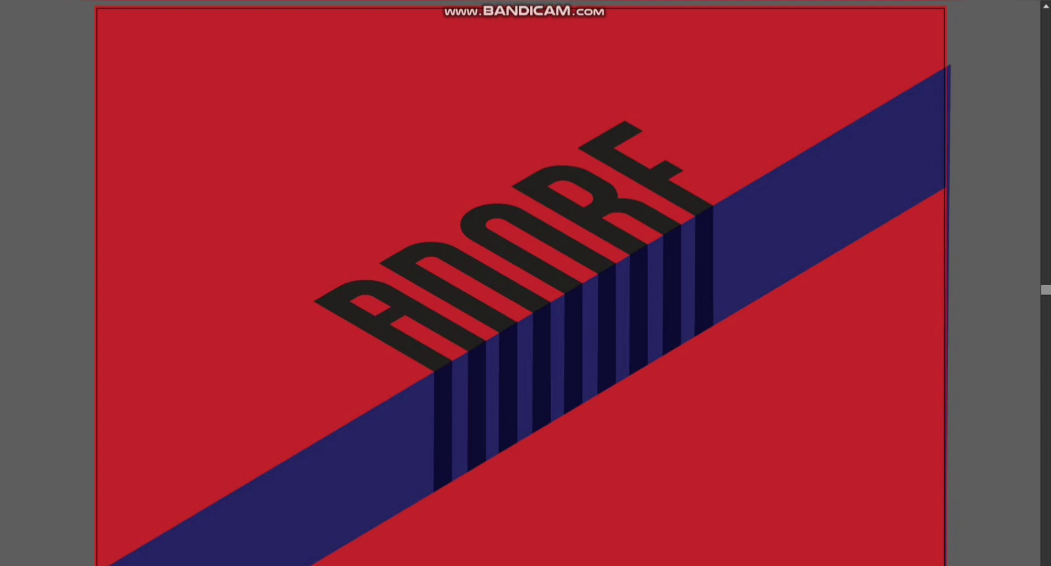
key("f")
key("ctrl+minus")
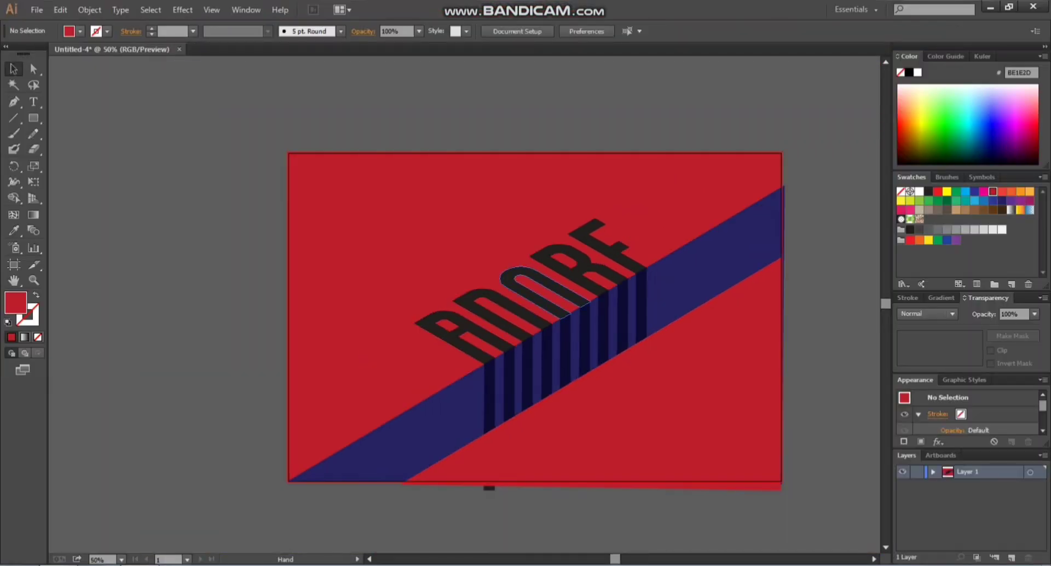
Step: Fill the black ADOBE lettering group with white, and deselect it
left_click_drag(527, 292, 427, 282)
left_click(427, 281)
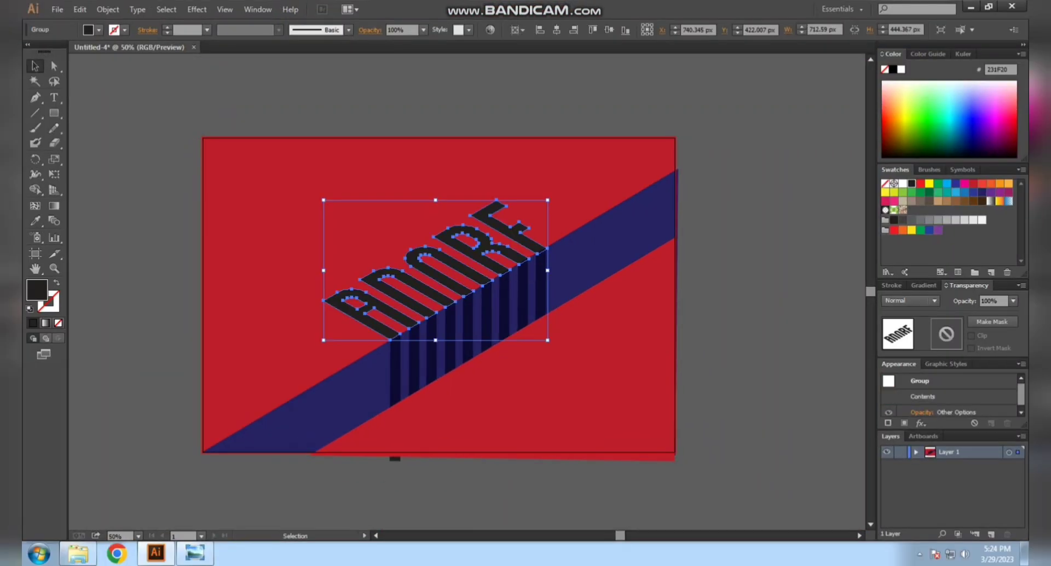
left_click(902, 183)
left_click(729, 241)
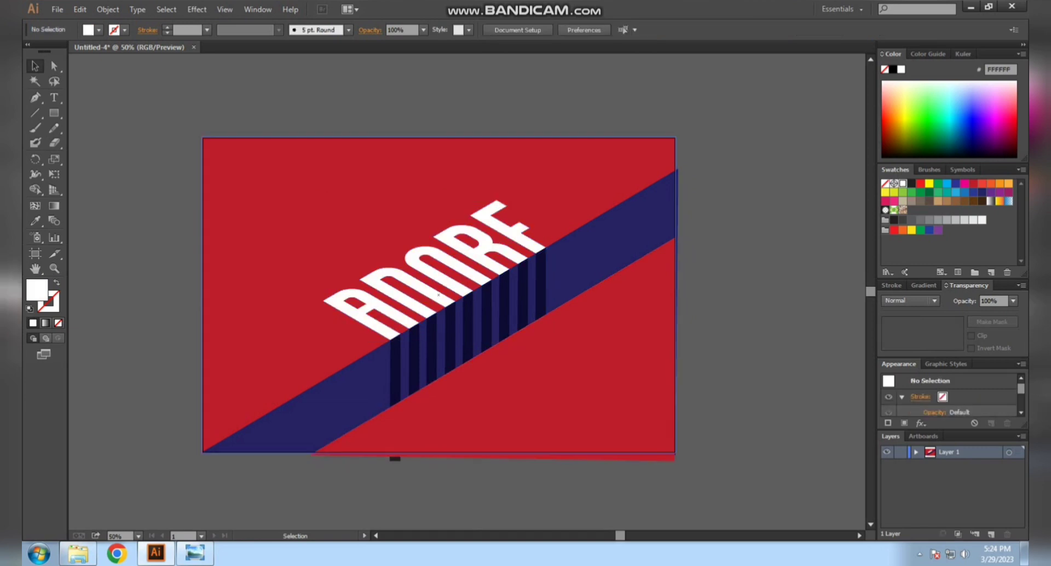
Step: Select all nine strips and erase the part that sticks out below the artboard with the Eraser tool, and deselect them
left_click(396, 378)
left_click(412, 373, "shift")
left_click(431, 362, "shift")
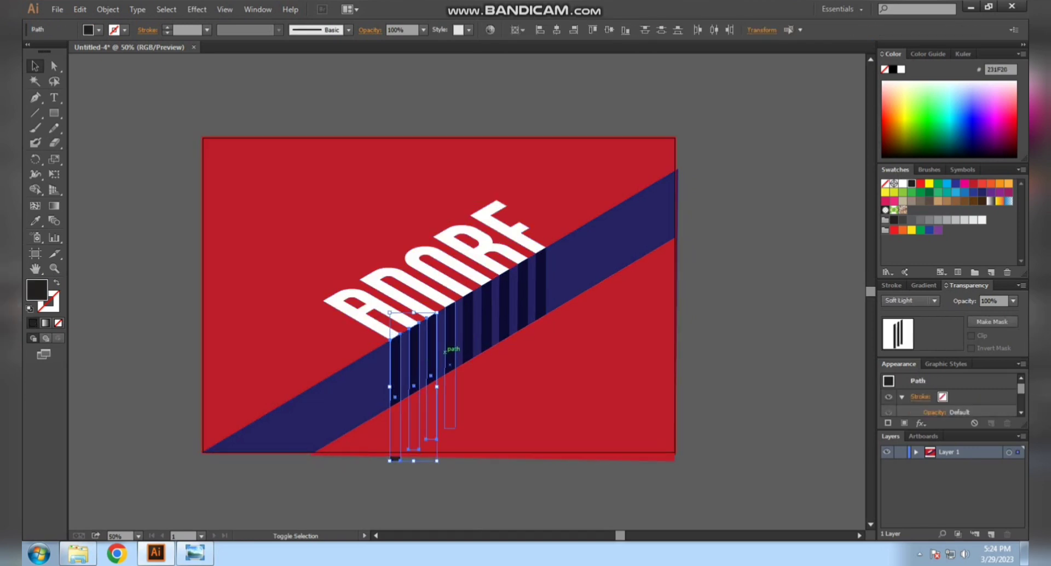
left_click(468, 342, "shift")
left_click(486, 328, "shift")
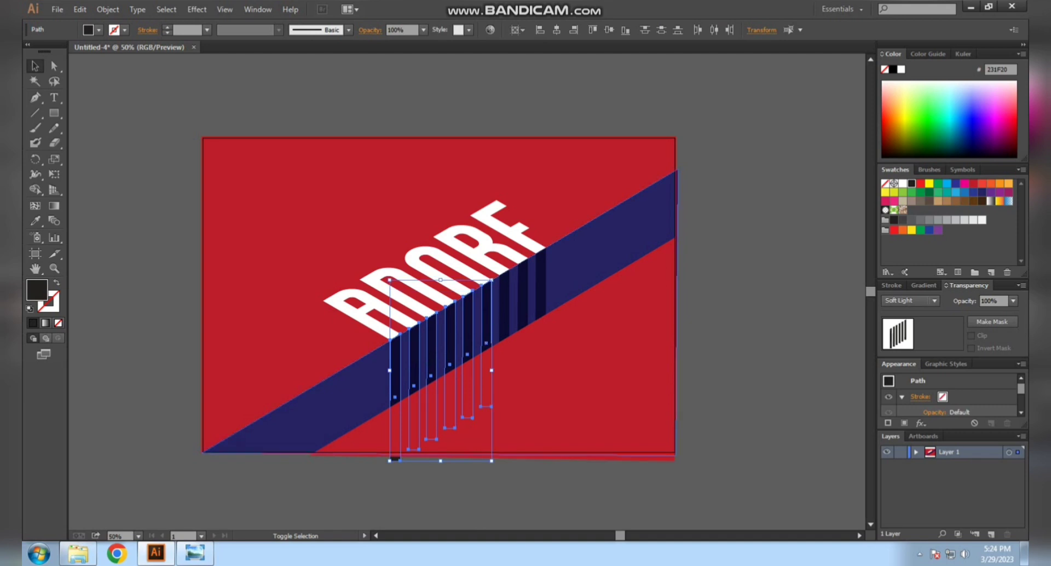
left_click(507, 312, "shift")
left_click(523, 326, "shift")
left_click(541, 313, "shift")
key("shift+e")
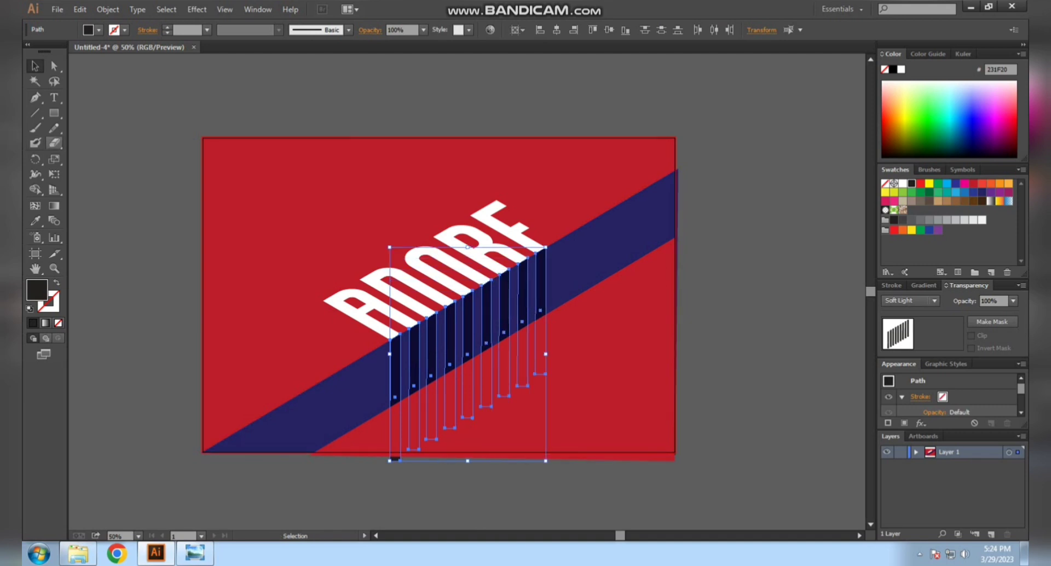
left_click_drag(383, 428, 475, 491)
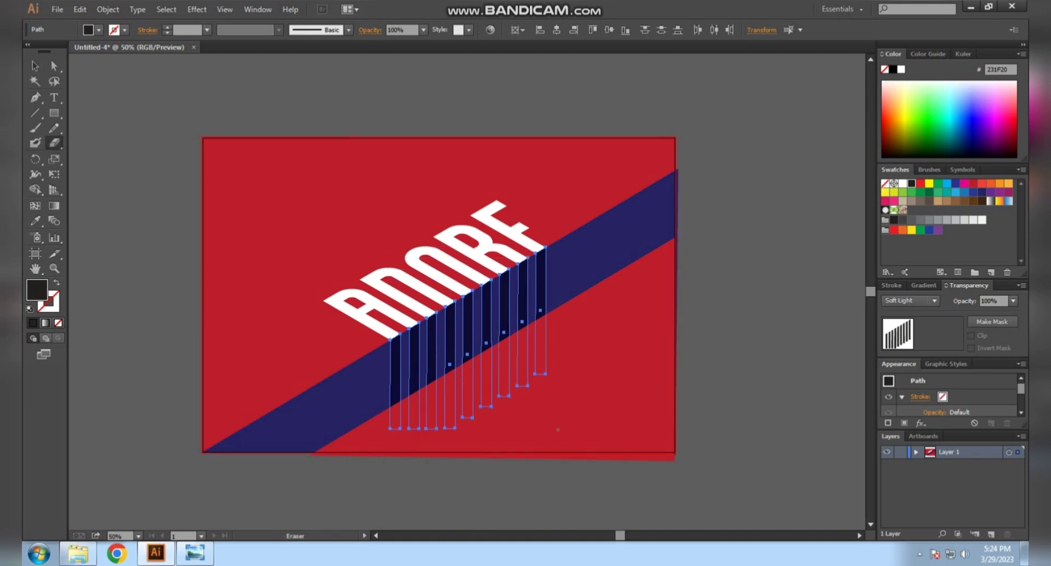
scroll(611, 464, "down", 2)
key("v")
key("ctrl+shift+a")
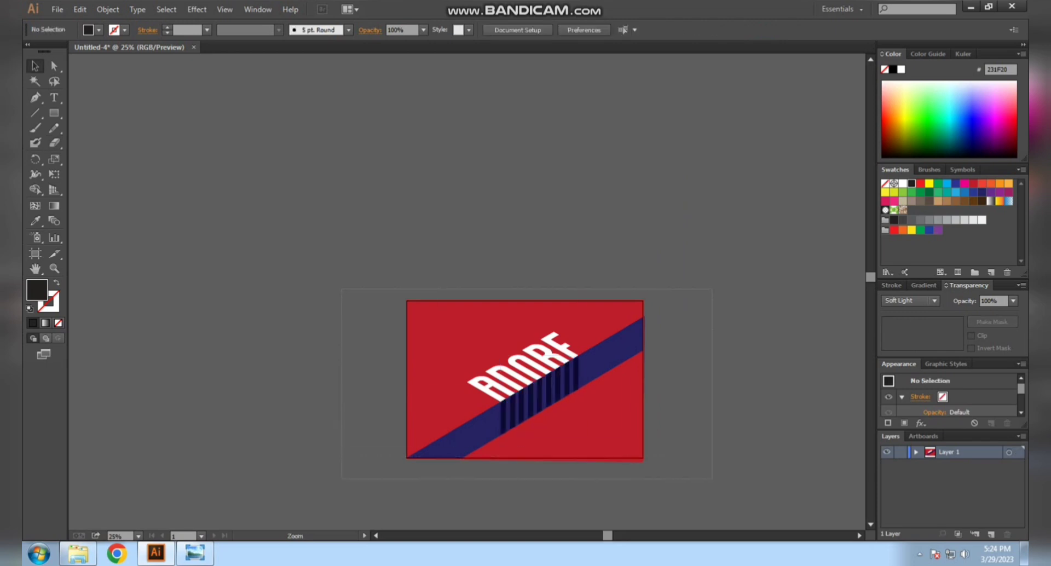
Step: Fill all nine Soft Light strips on the dark blue band with white
key("ctrl+0")
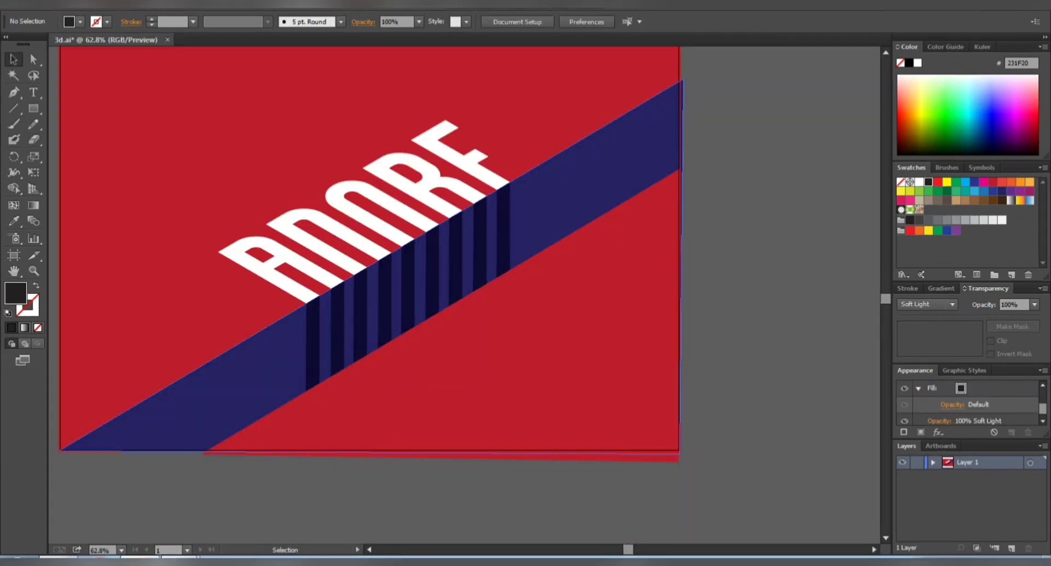
left_click(319, 314)
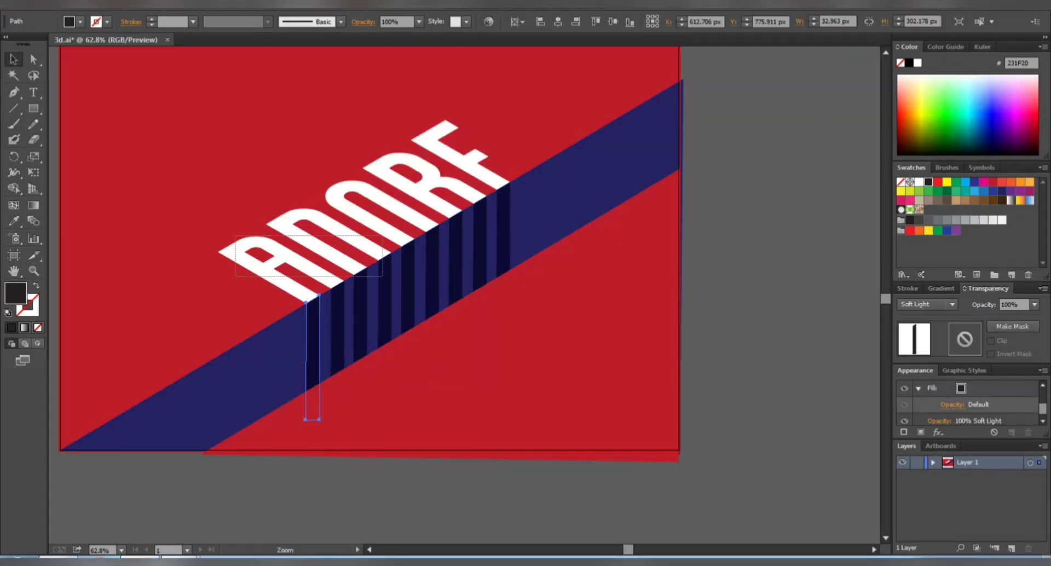
left_click_drag(235, 363, 697, 235)
left_click(244, 328, "shift")
left_click(273, 339, "shift")
left_click(317, 328, "shift")
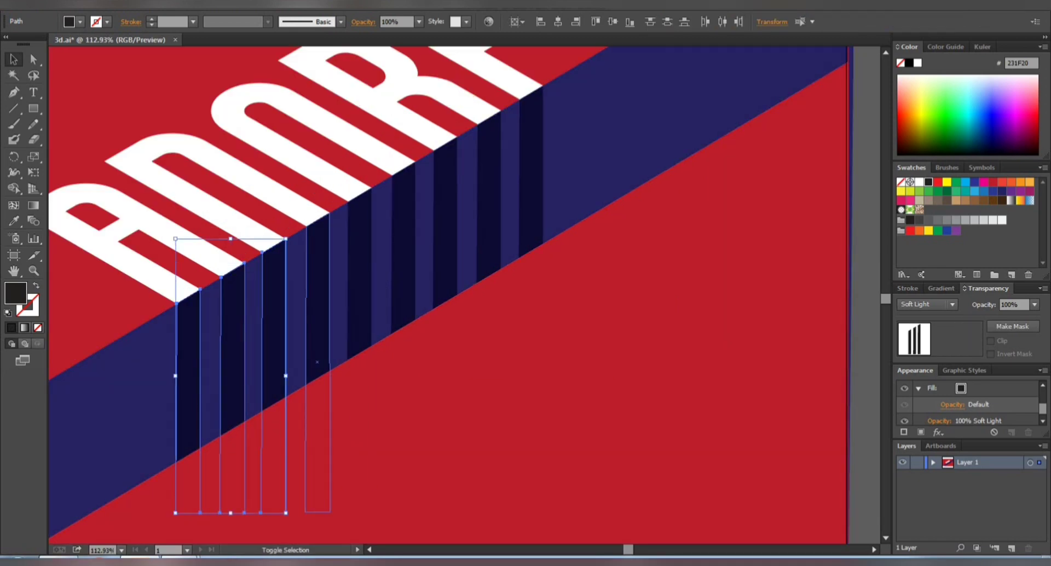
left_click(359, 307, "shift")
left_click(403, 274, "shift")
left_click(445, 246, "shift")
left_click(488, 219, "shift")
left_click(527, 202, "shift")
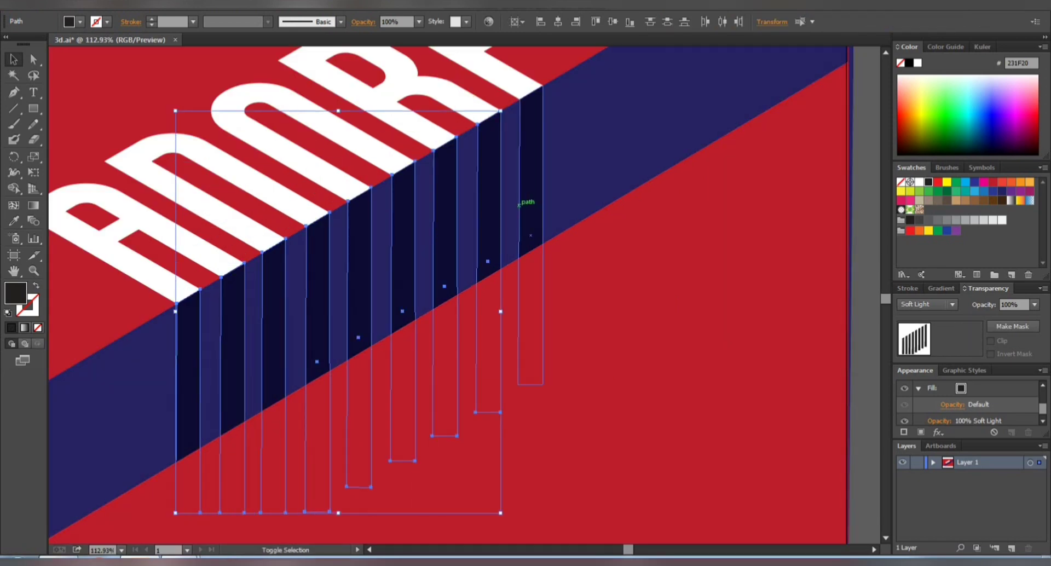
left_click(920, 182)
scroll(592, 205, "down", 2)
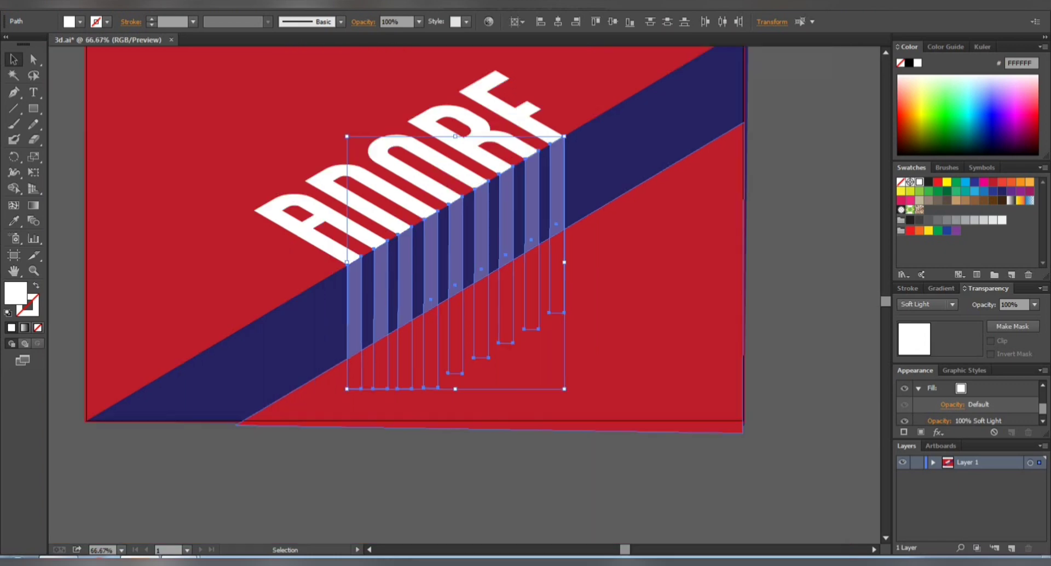
left_click_drag(593, 205, 610, 225)
left_click(636, 273)
key("ctrl+0")
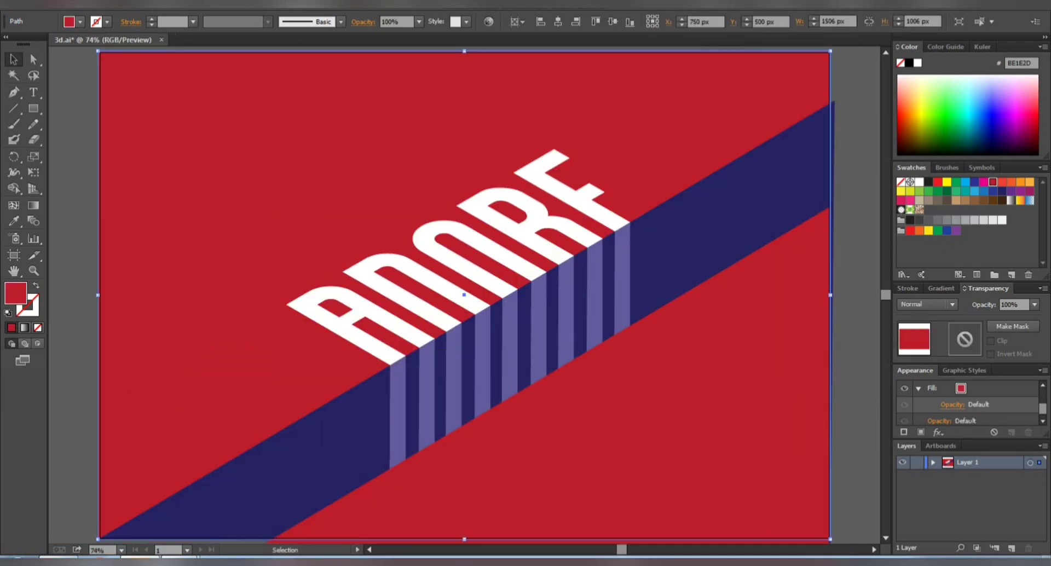